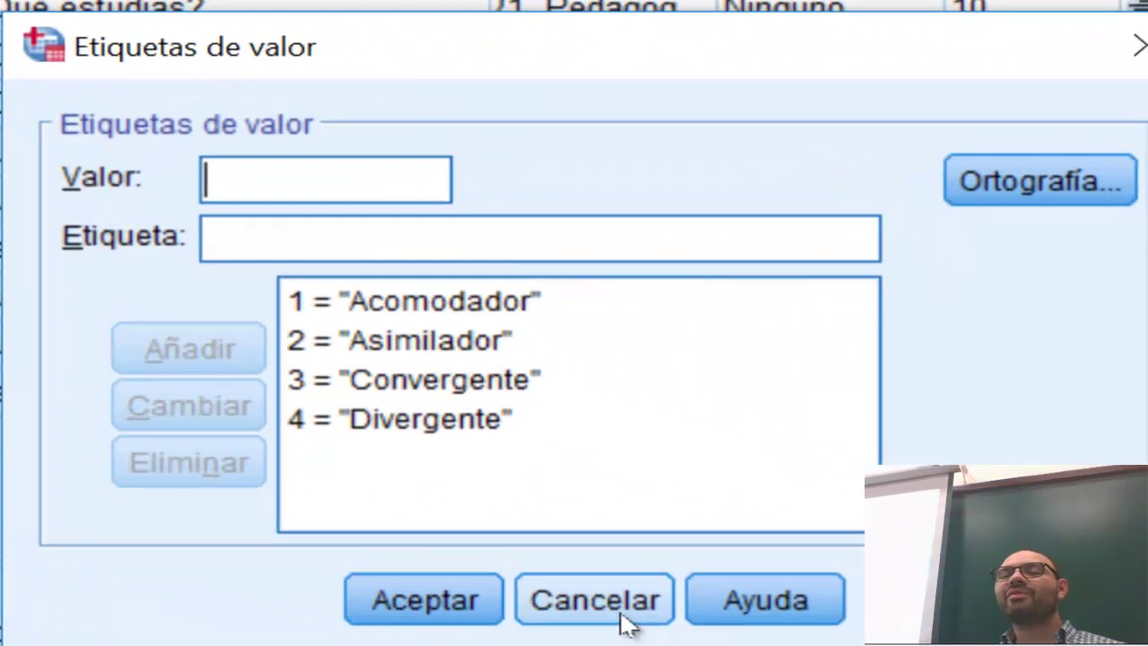
Dismiss the value labels unchanged and start the legacy nonparametric test for several independent samples
left_click(872, 610)
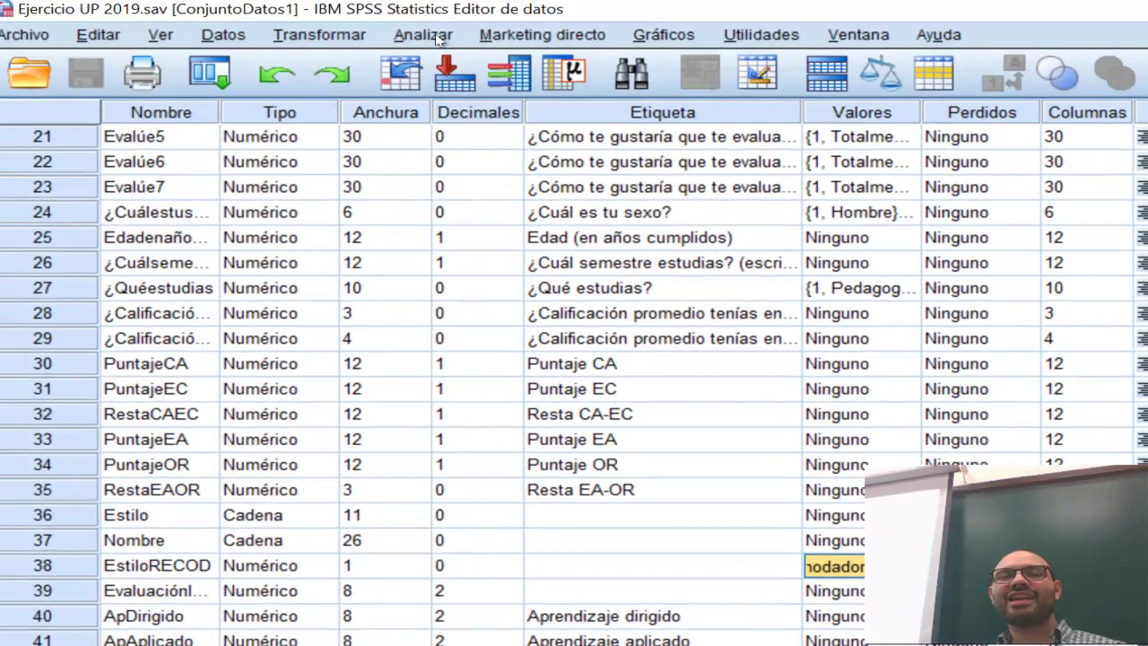
left_click(430, 39)
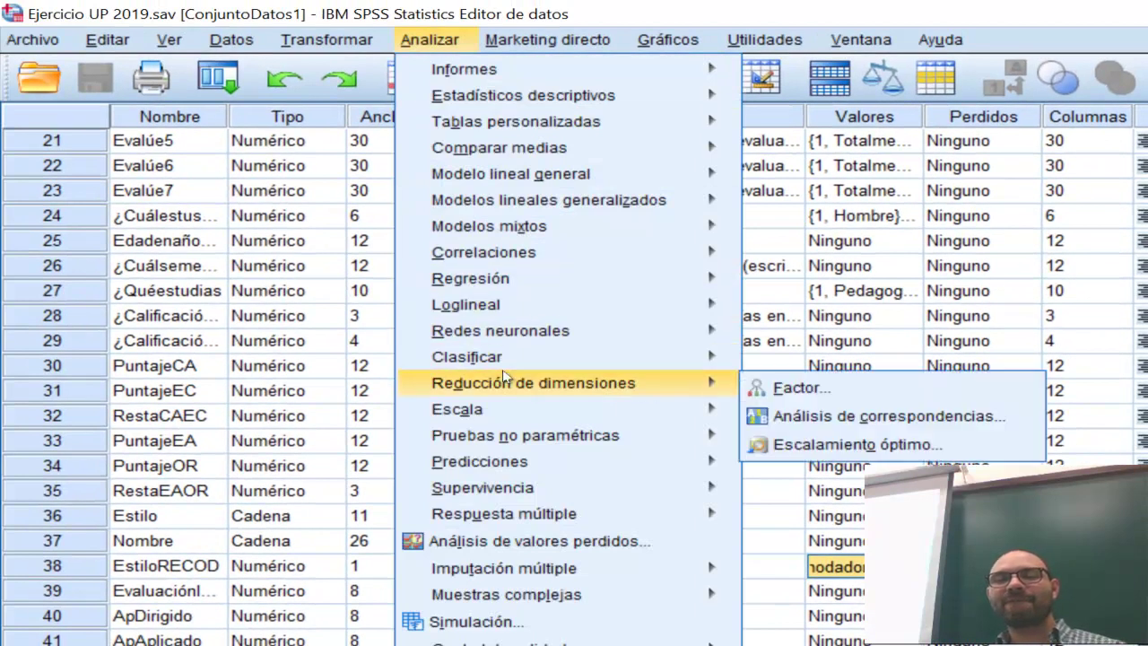
mouse_move(514, 414)
mouse_move(521, 446)
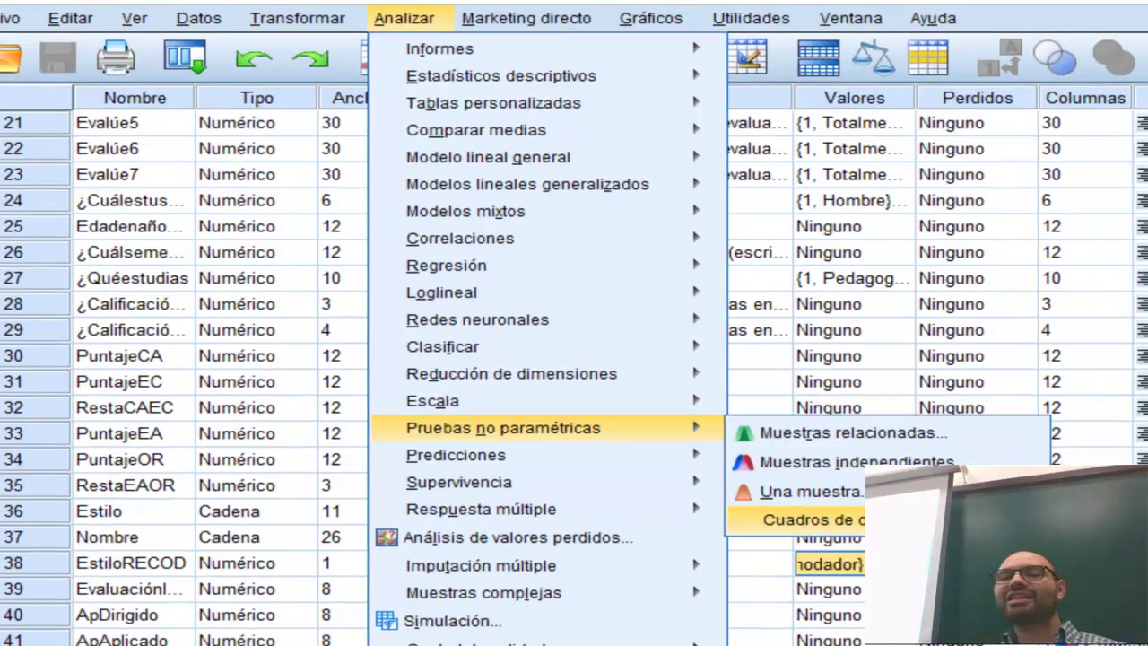
mouse_move(1004, 524)
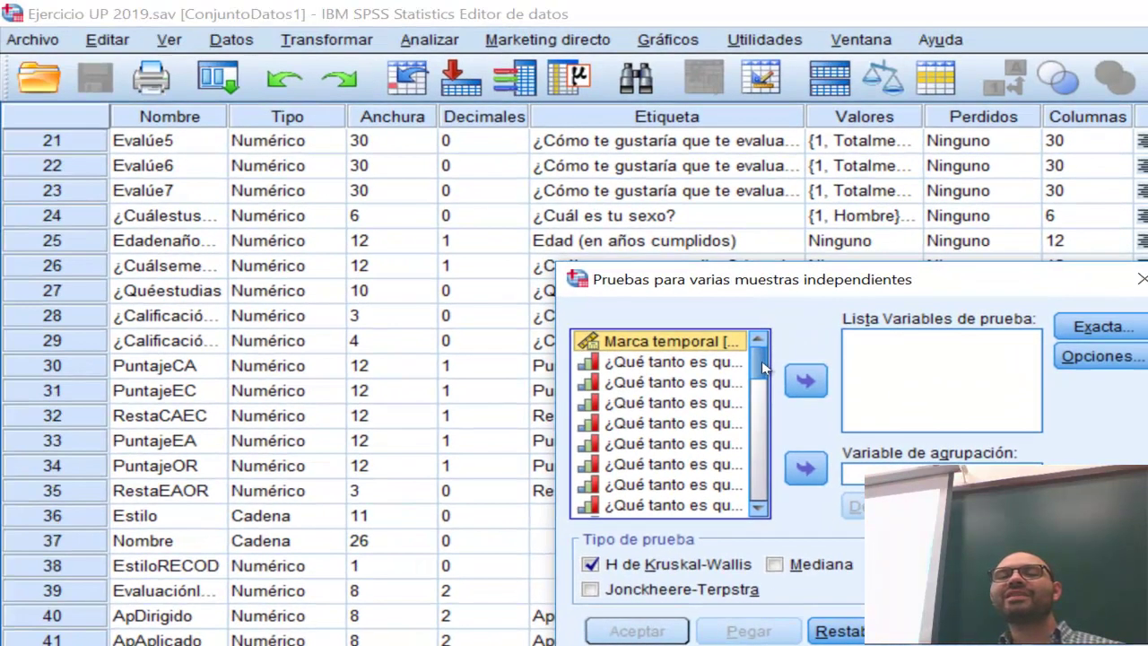
Set EstiloRECOD as the grouping variable for the Kruskal-Wallis test
left_click_drag(762, 360, 758, 441)
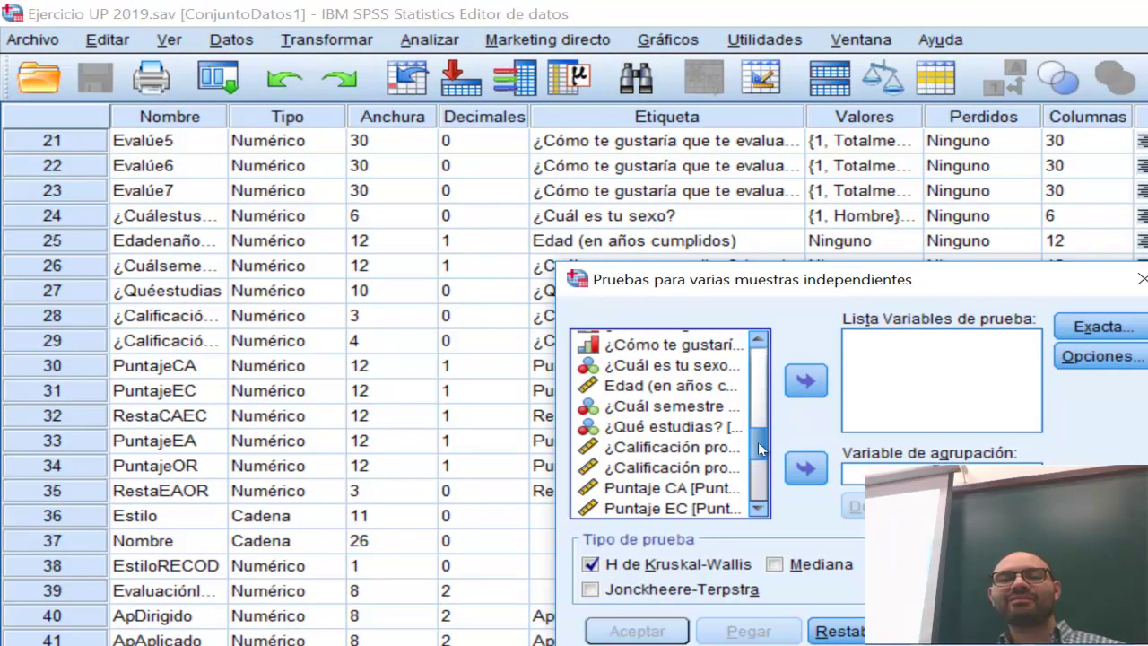
mouse_move(759, 441)
left_mouse_down()
mouse_move(759, 395)
mouse_move(765, 434)
left_mouse_up()
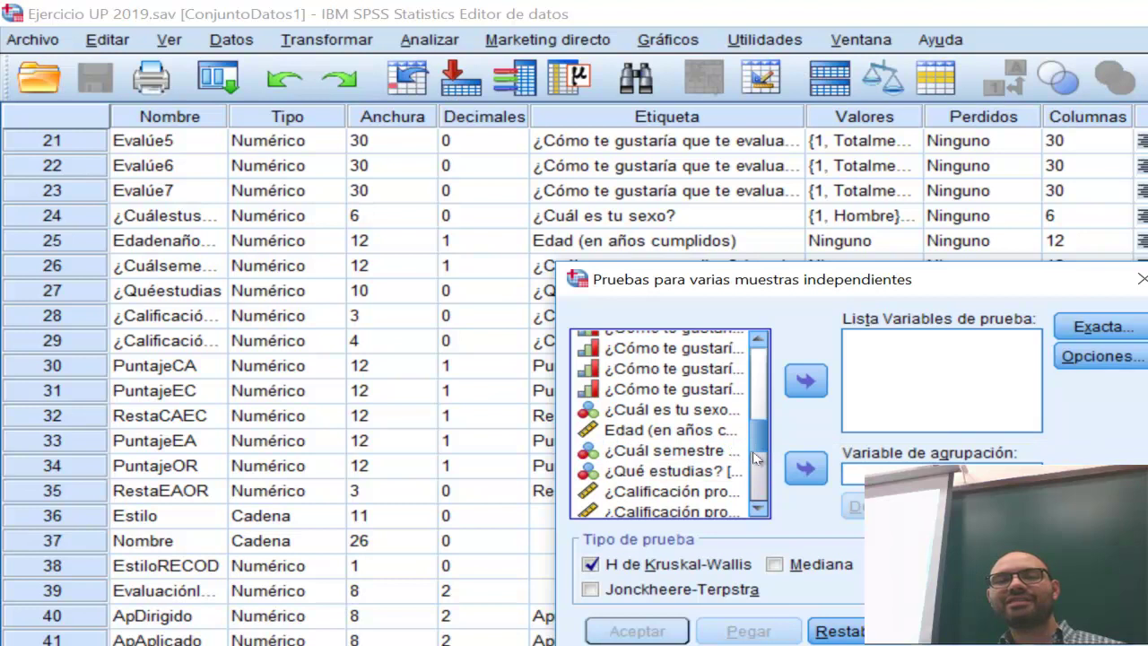
scroll(755, 449, "down", 3)
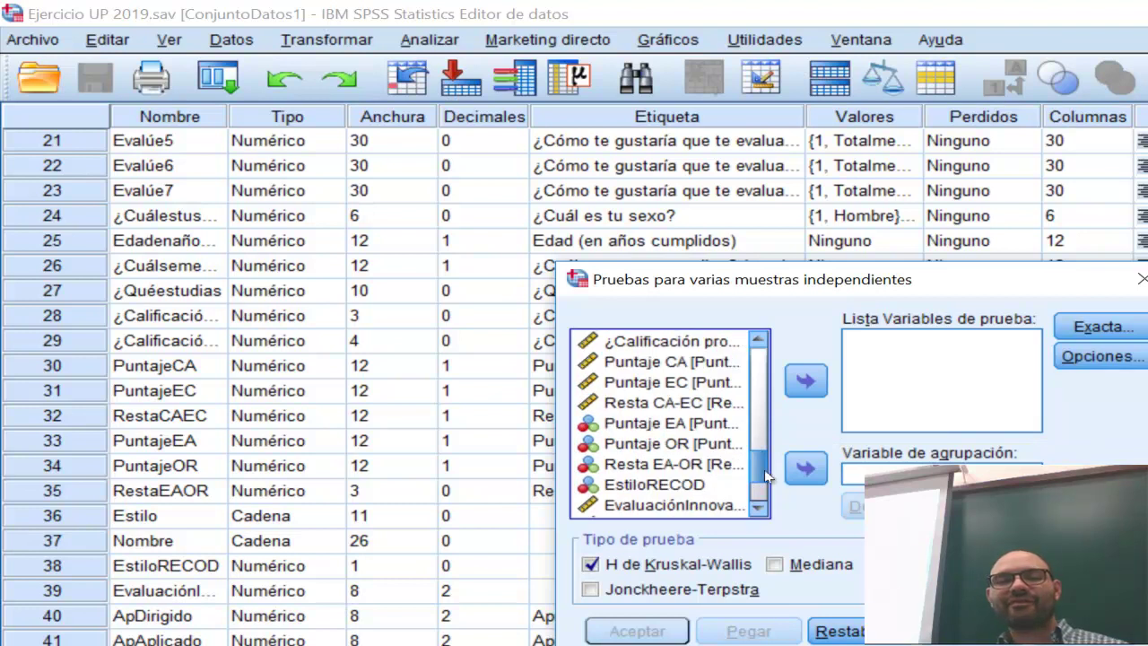
left_click(686, 489)
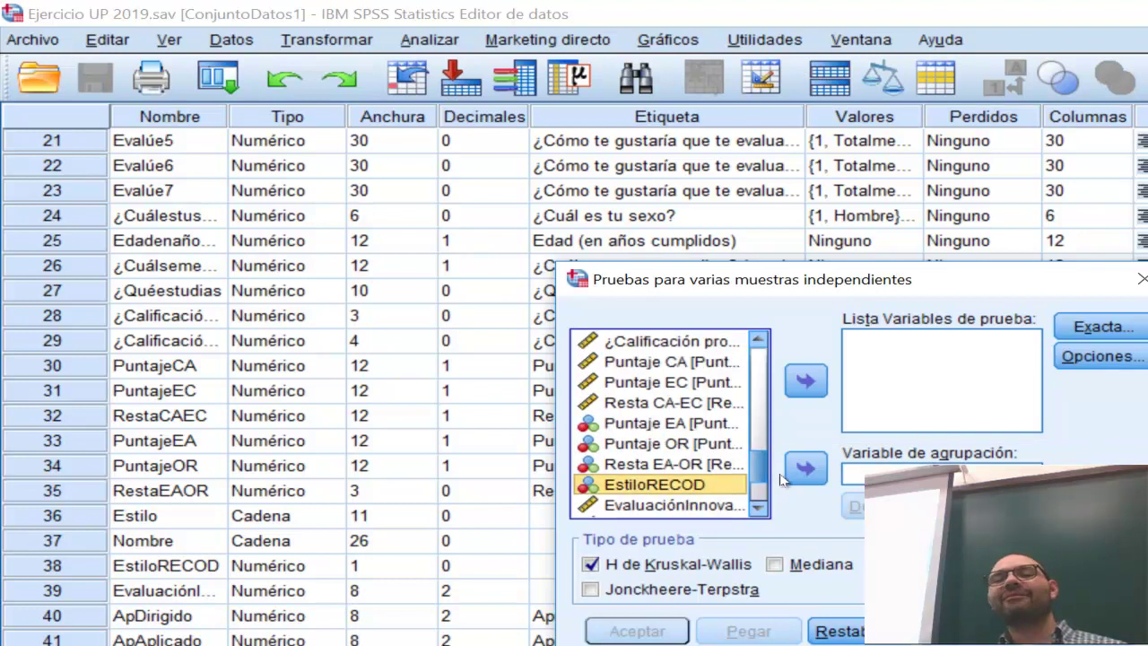
left_click(806, 469)
Define the grouping variable's range with a minimum of 1 and a maximum of 4
left_click(854, 507)
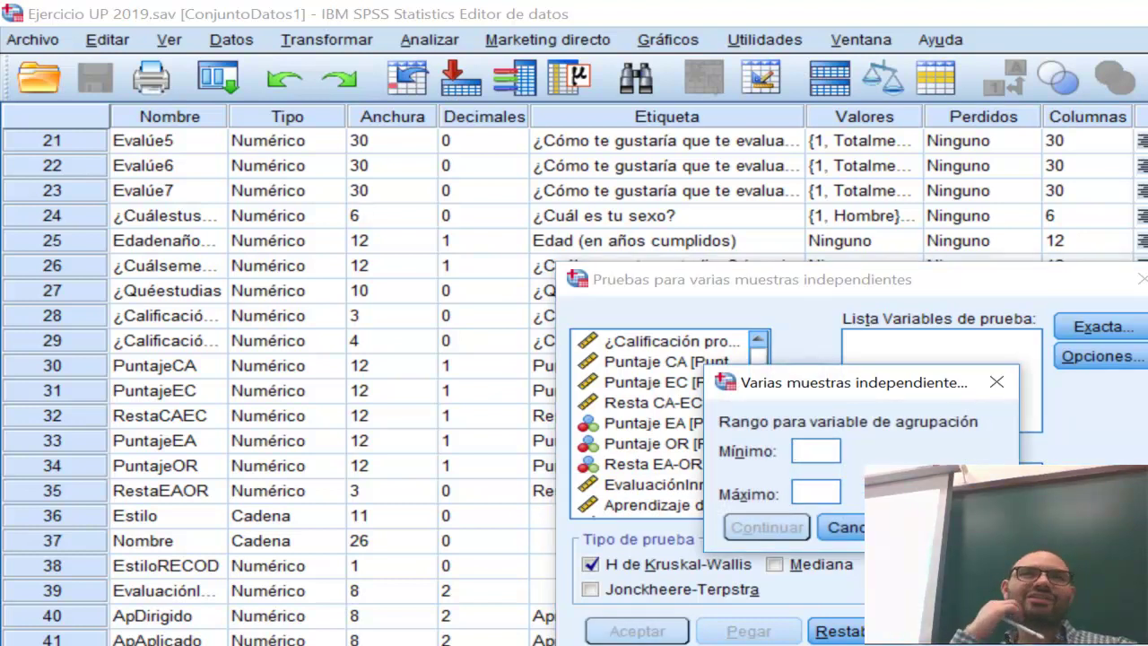
type("1")
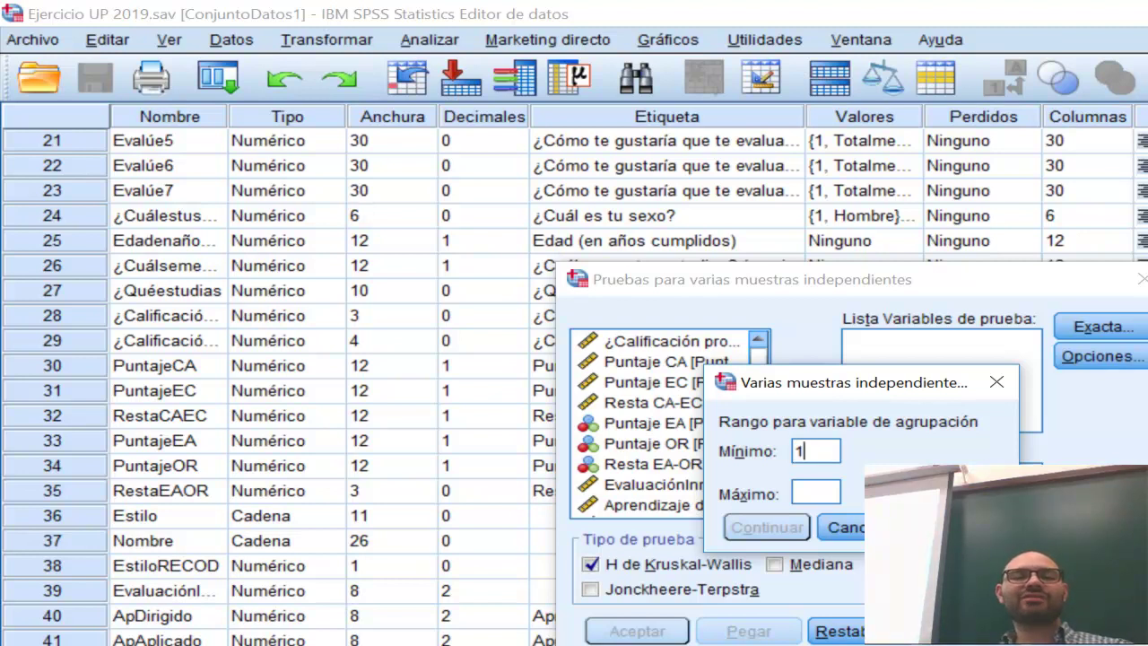
left_click(812, 494)
type("4")
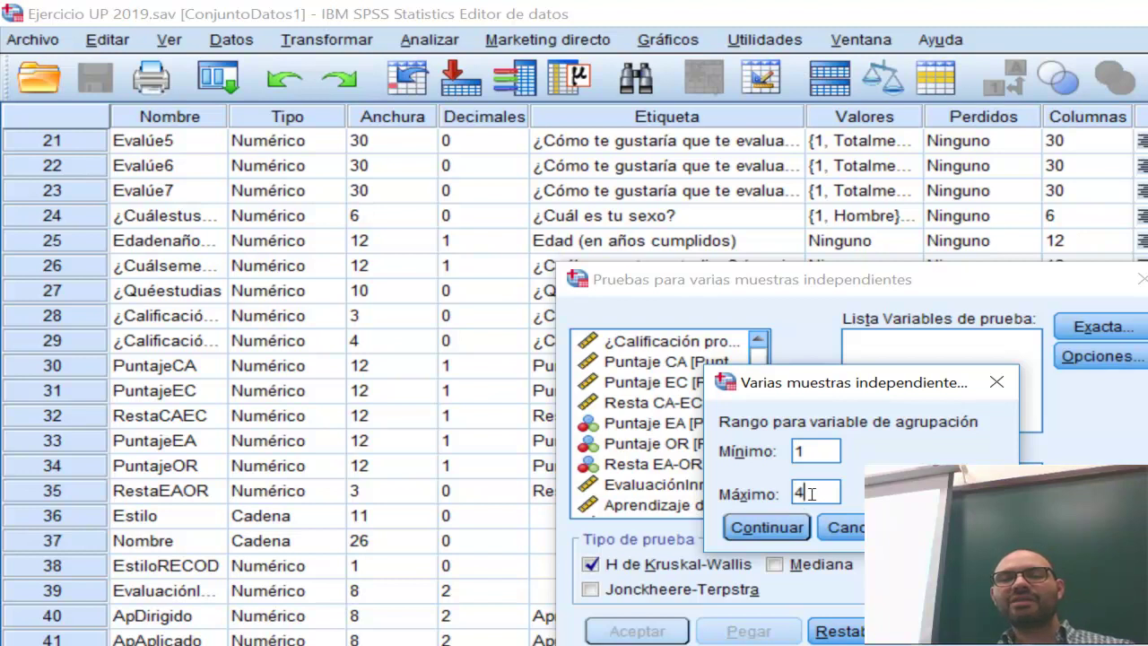
left_click(781, 524)
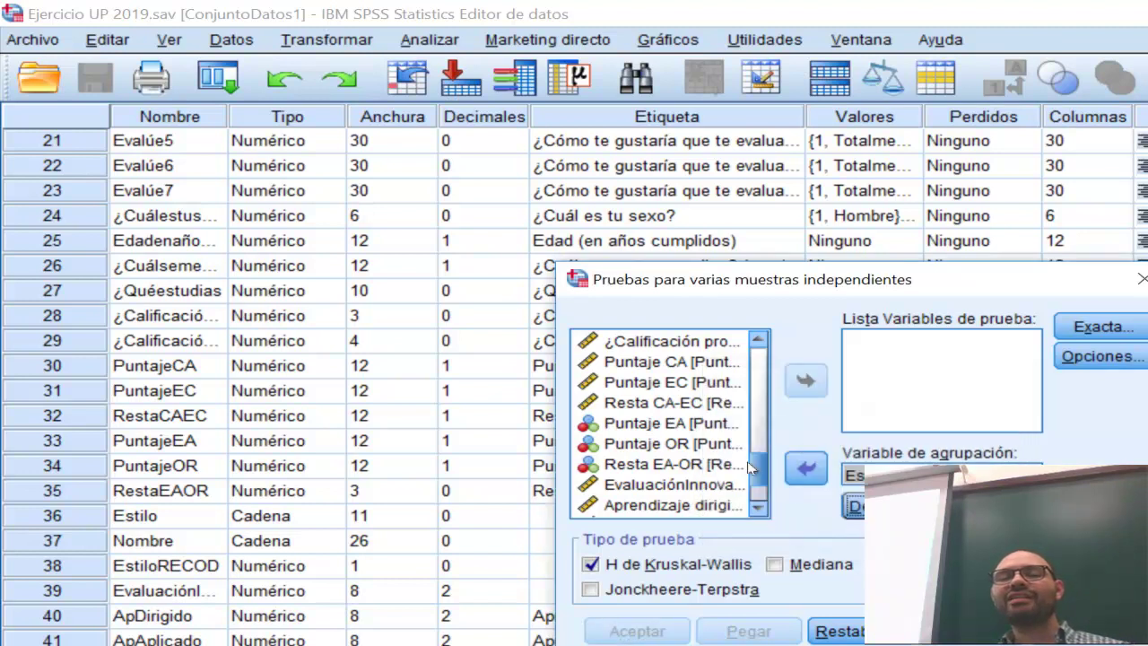
Add Aprendizaje dirigido as the test variable and run the Kruskal-Wallis H test
scroll(758, 465, "down", 4)
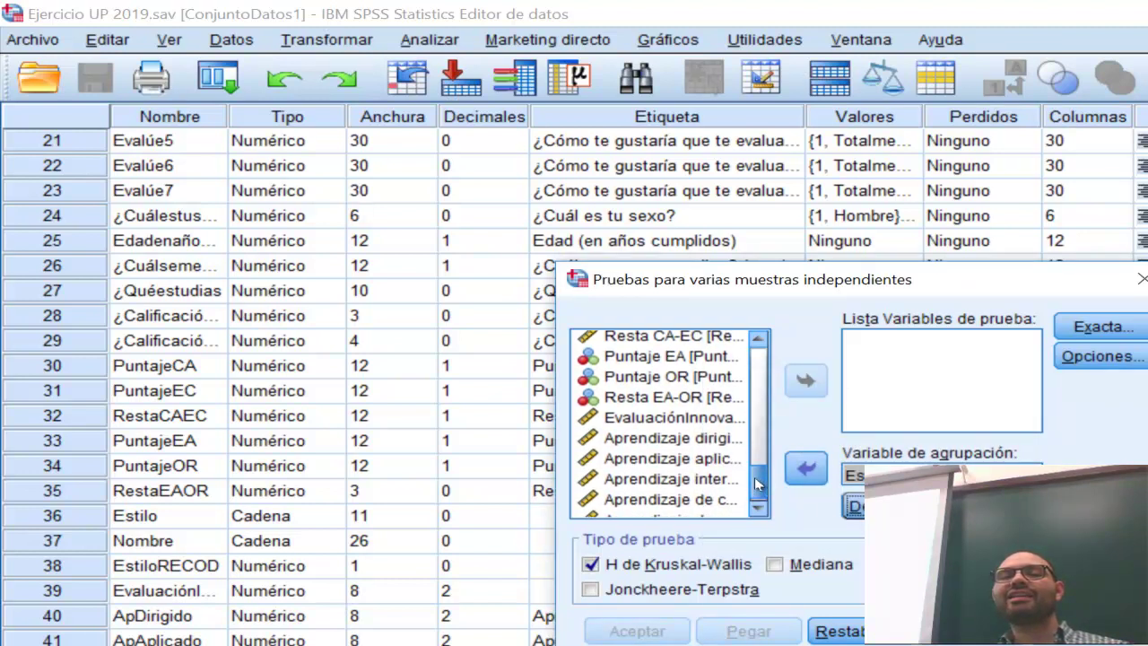
left_click(703, 432)
left_click(807, 384)
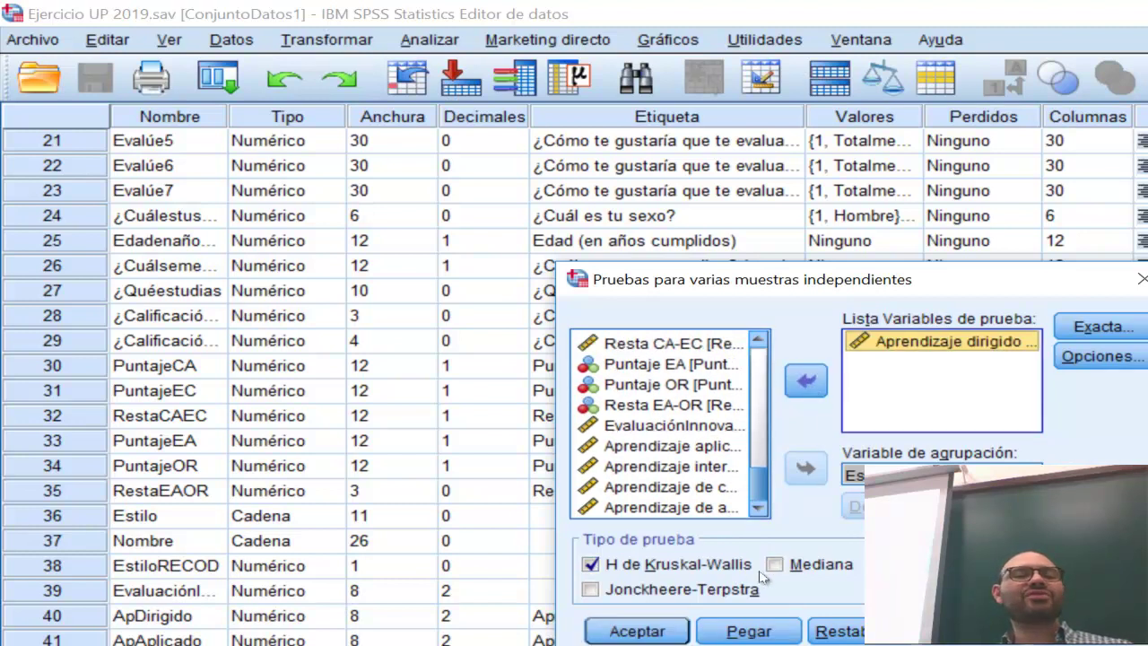
left_click(637, 632)
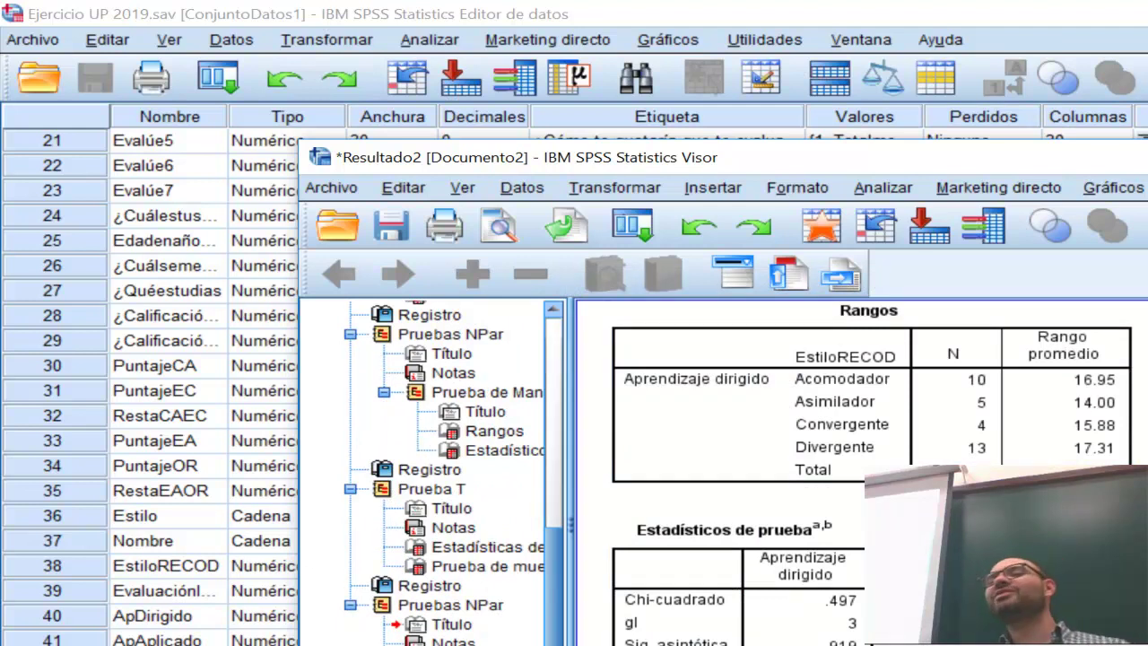
left_click(687, 612)
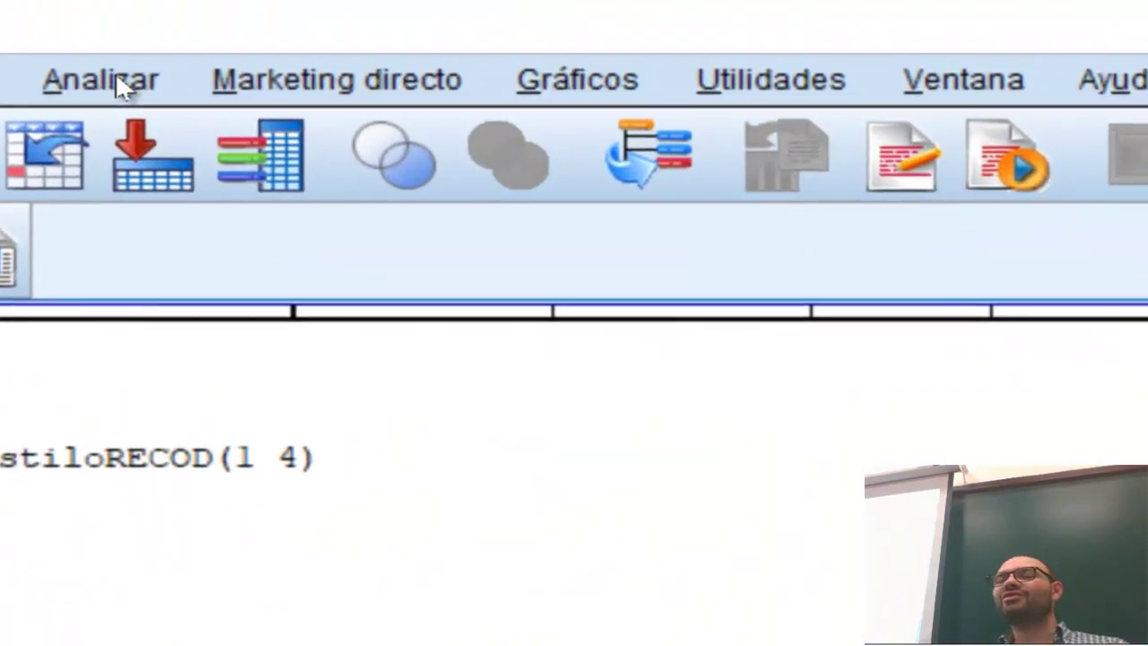
Start a one-way ANOVA with EstiloRECOD as the factor
left_click(206, 75)
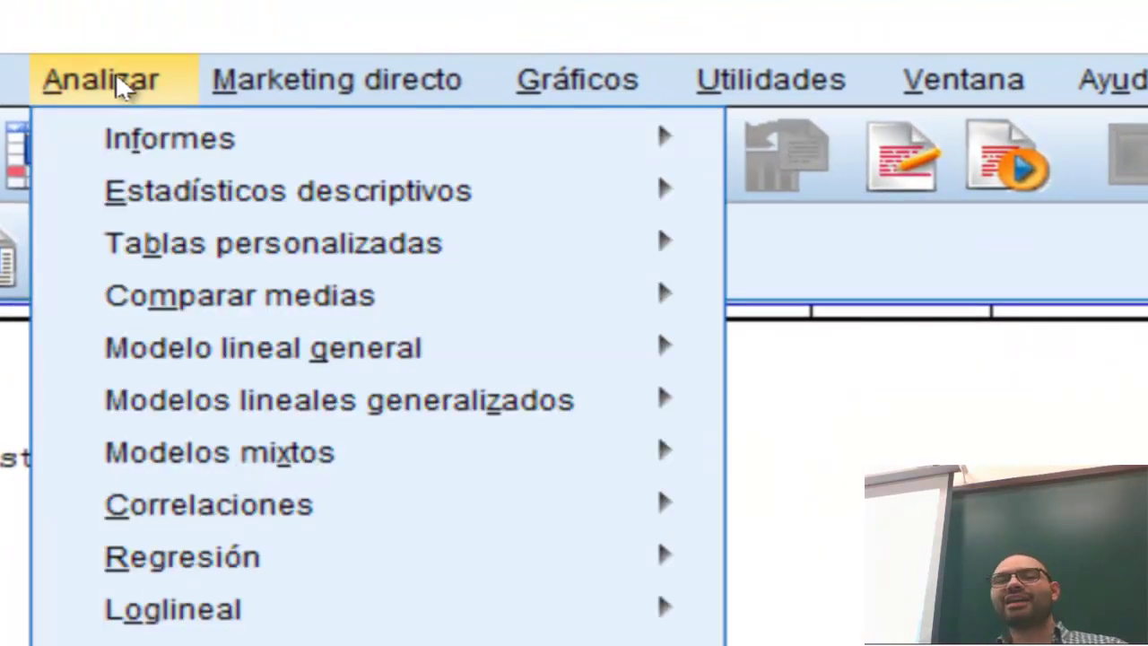
mouse_move(196, 194)
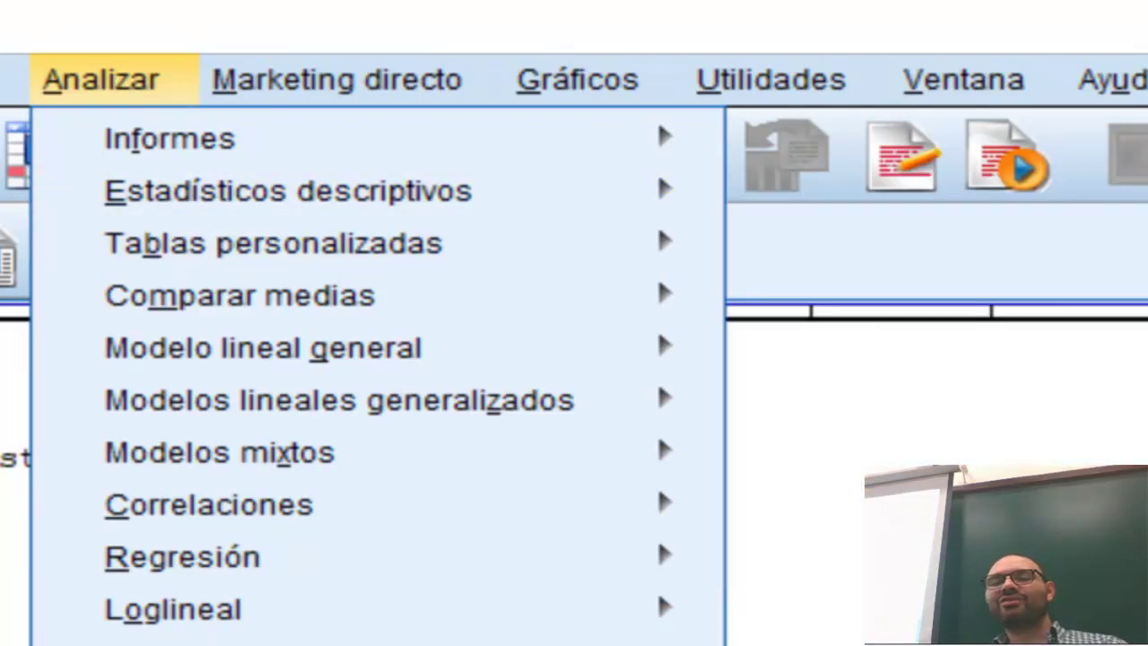
mouse_move(344, 496)
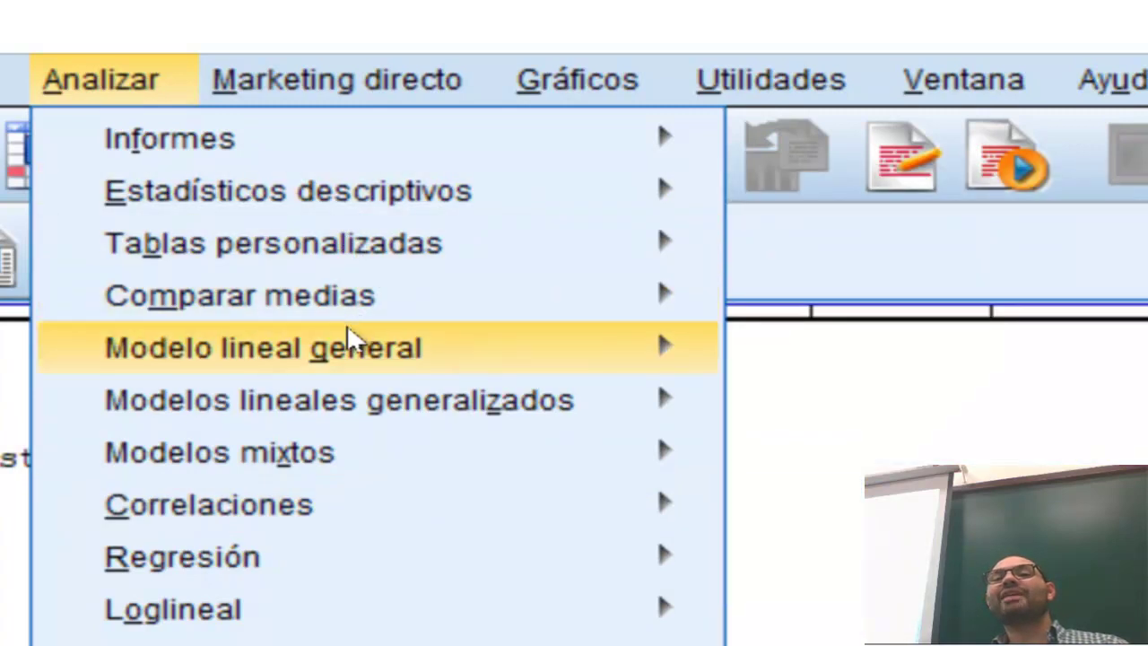
mouse_move(349, 308)
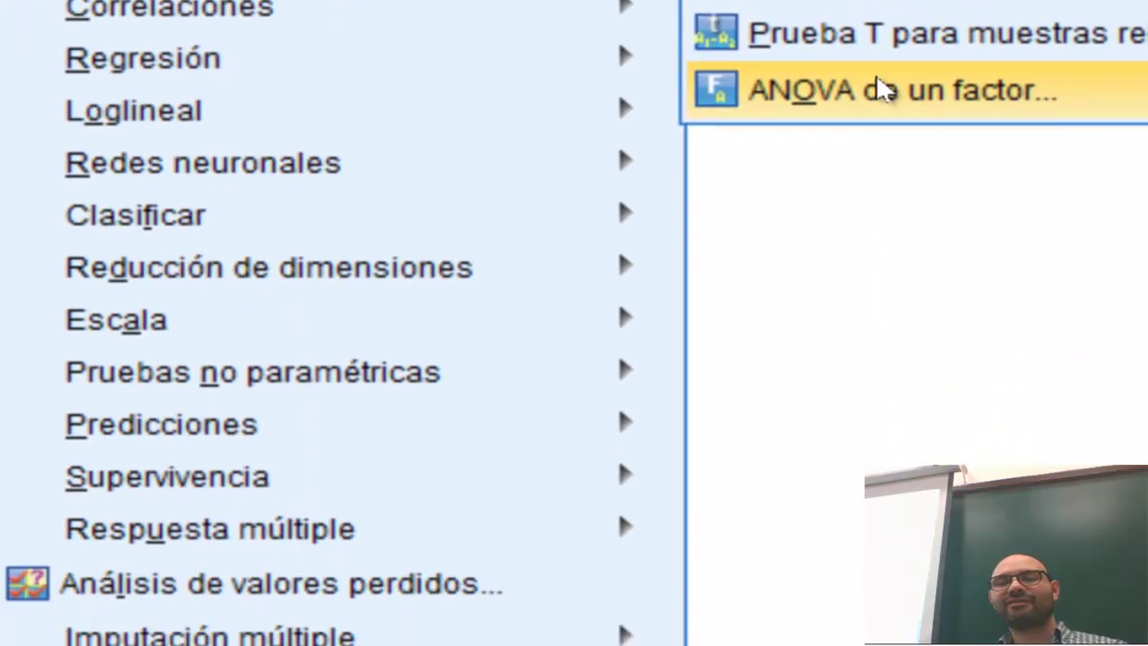
left_click(919, 587)
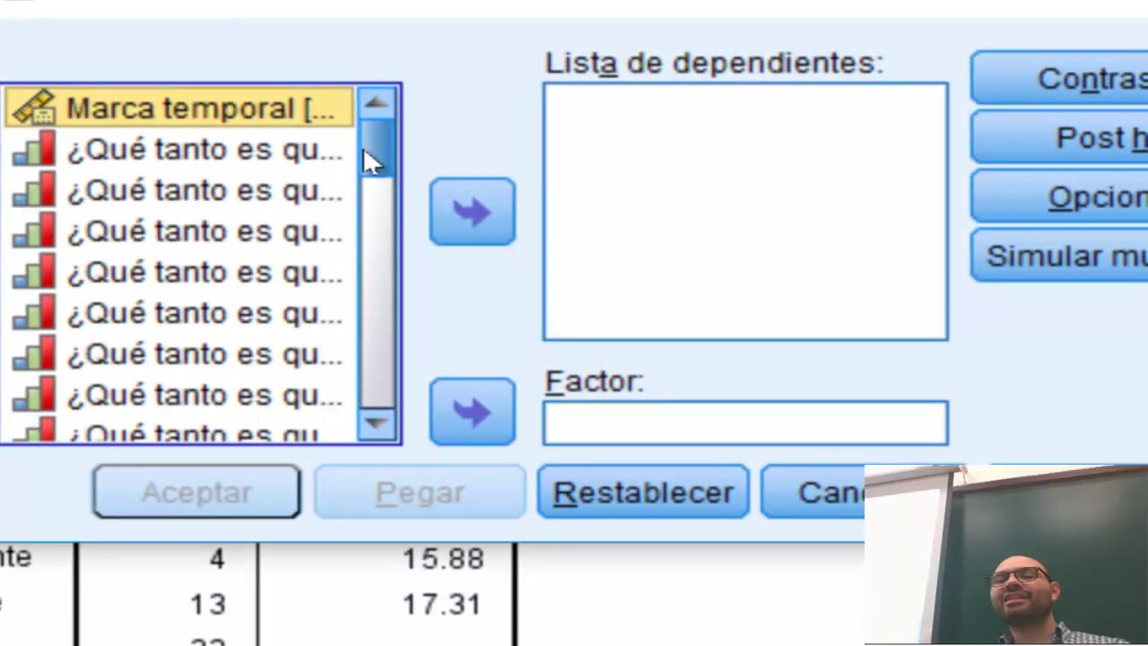
left_click_drag(378, 143, 388, 363)
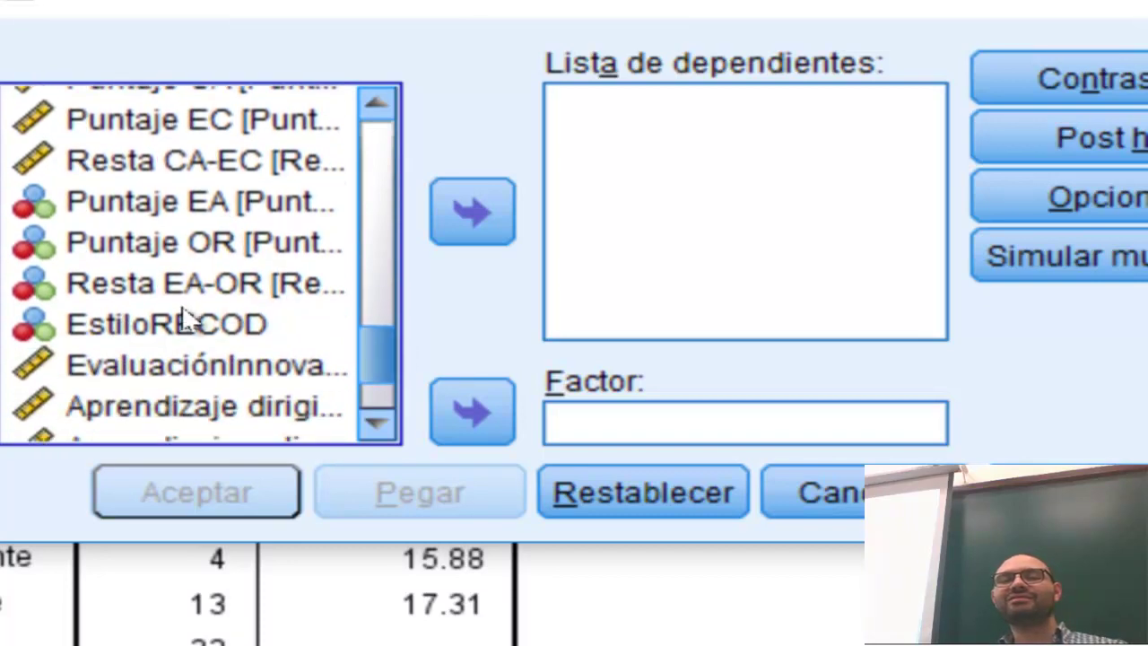
left_click(230, 332)
left_click(480, 411)
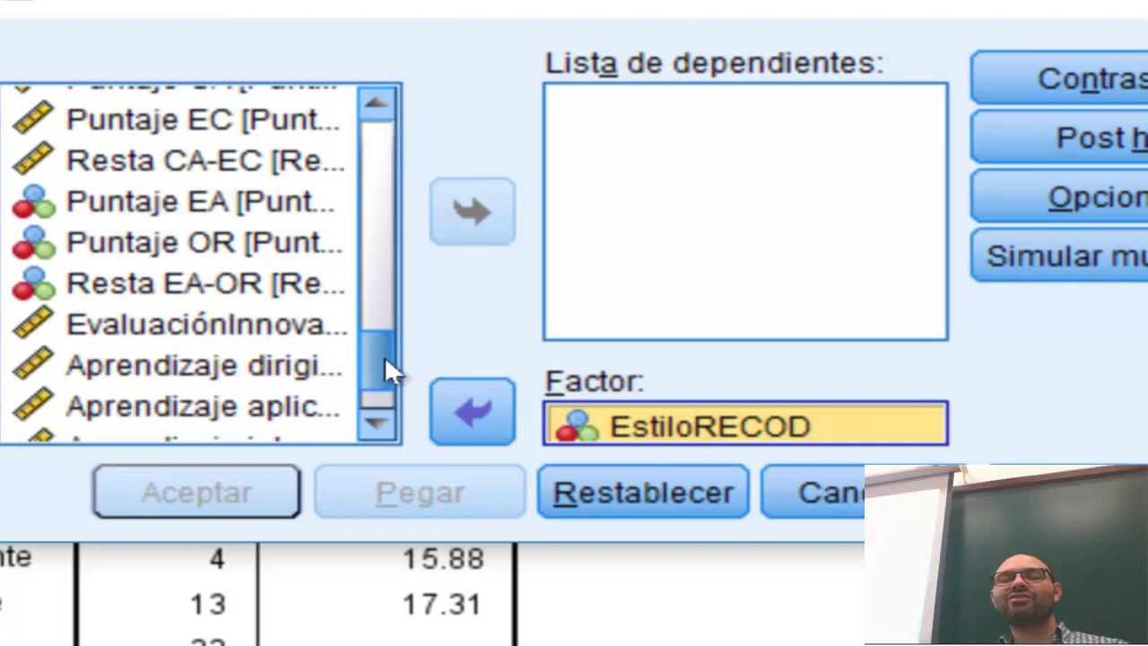
Add Aprendizaje dirigido as the dependent variable and run the one-way ANOVA
left_click_drag(367, 359, 374, 395)
left_click(287, 262)
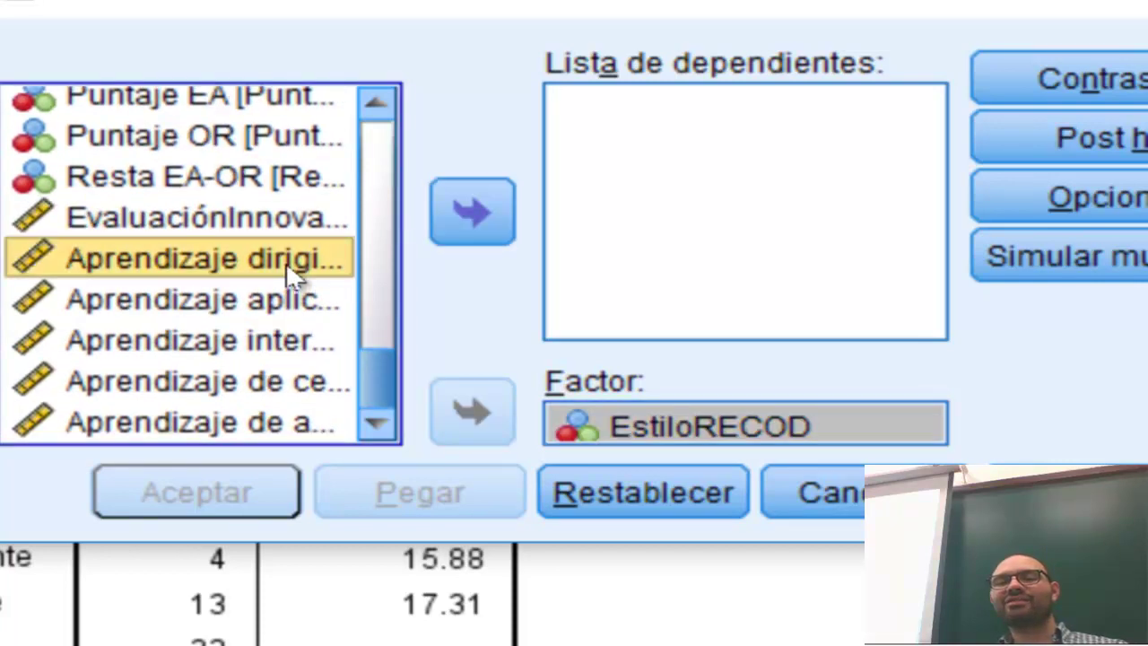
left_click(467, 208)
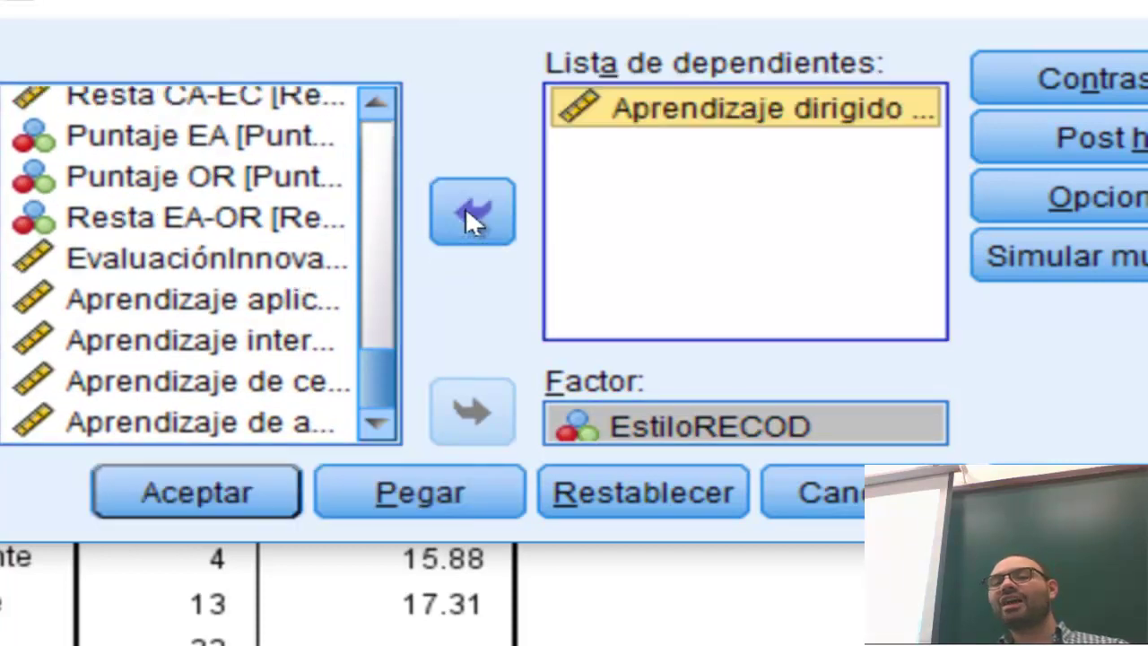
left_click(858, 414)
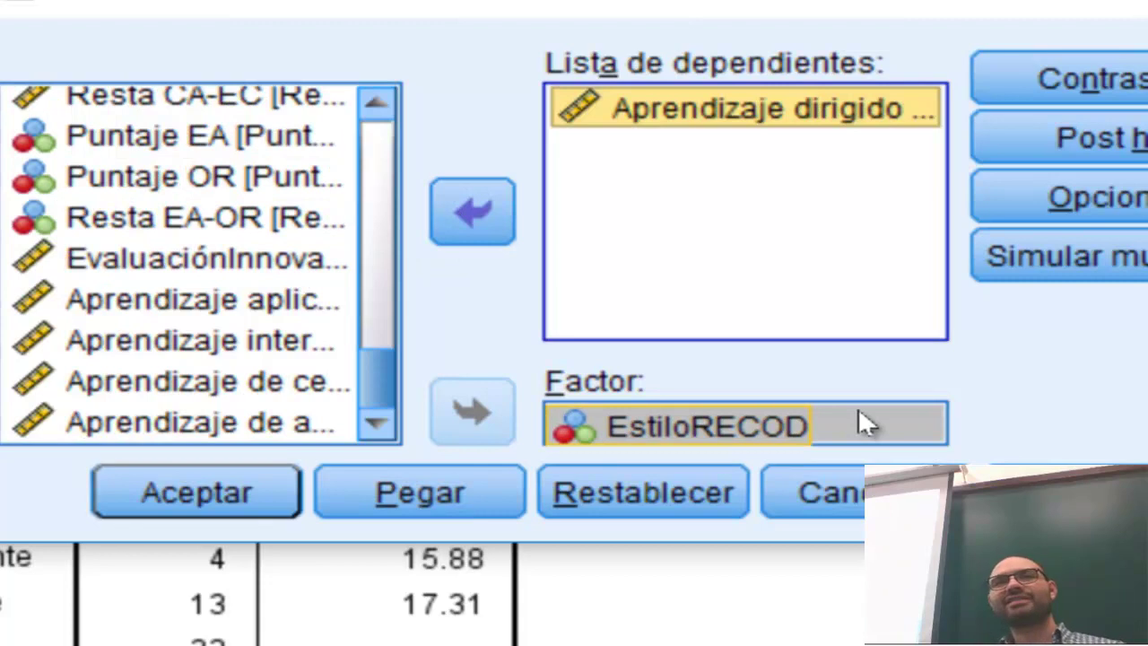
left_click(197, 495)
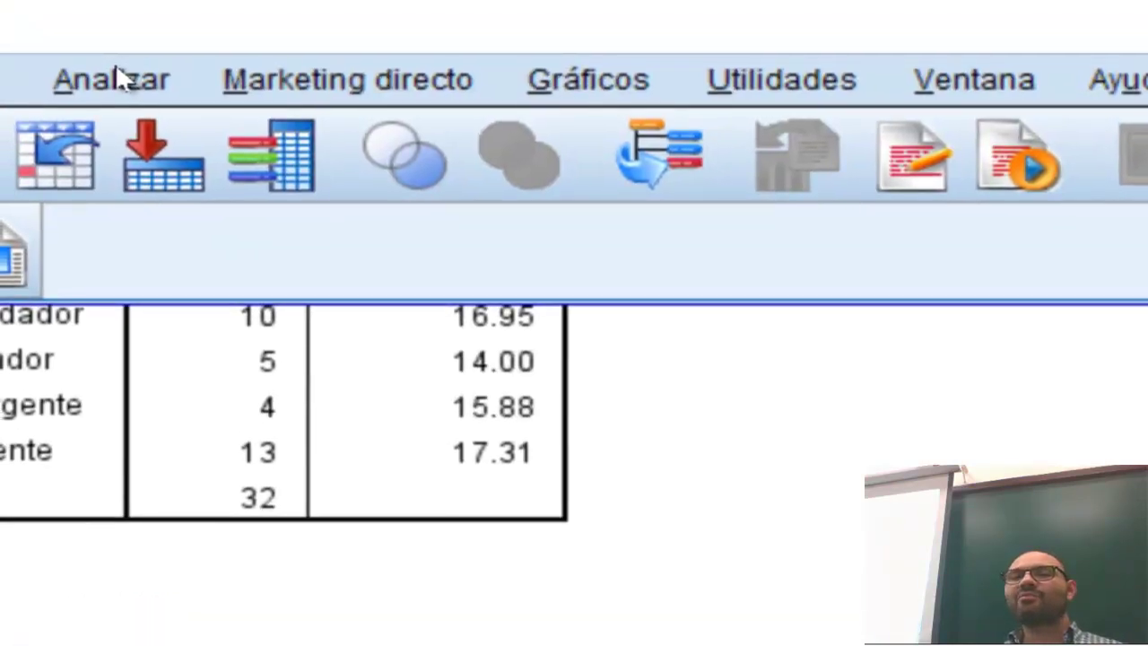
Rerun the one-way ANOVA by EstiloRECOD with the four remaining Aprendizaje variables, from Aprendizaje aplicado onward, added as dependents
left_click(120, 79)
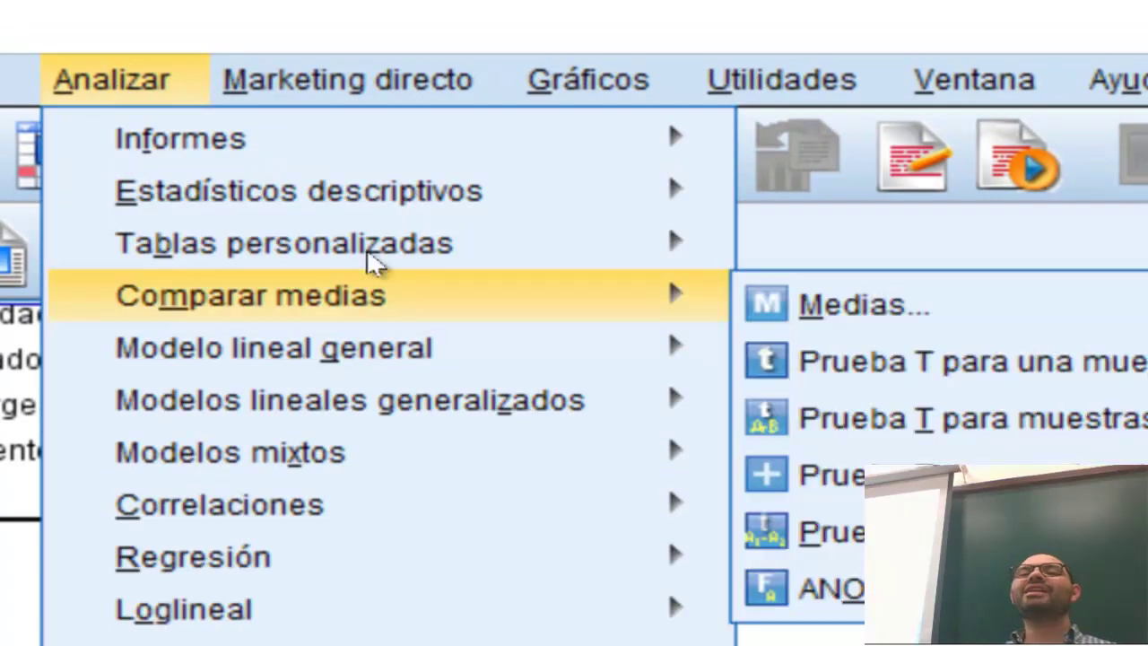
mouse_move(381, 204)
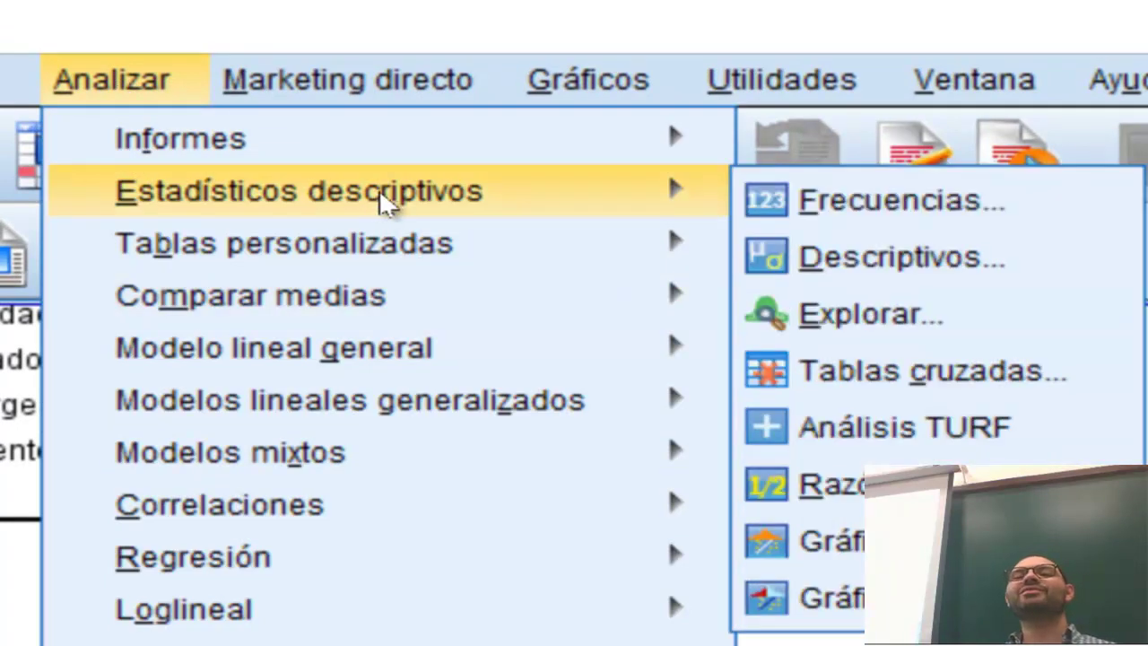
mouse_move(446, 299)
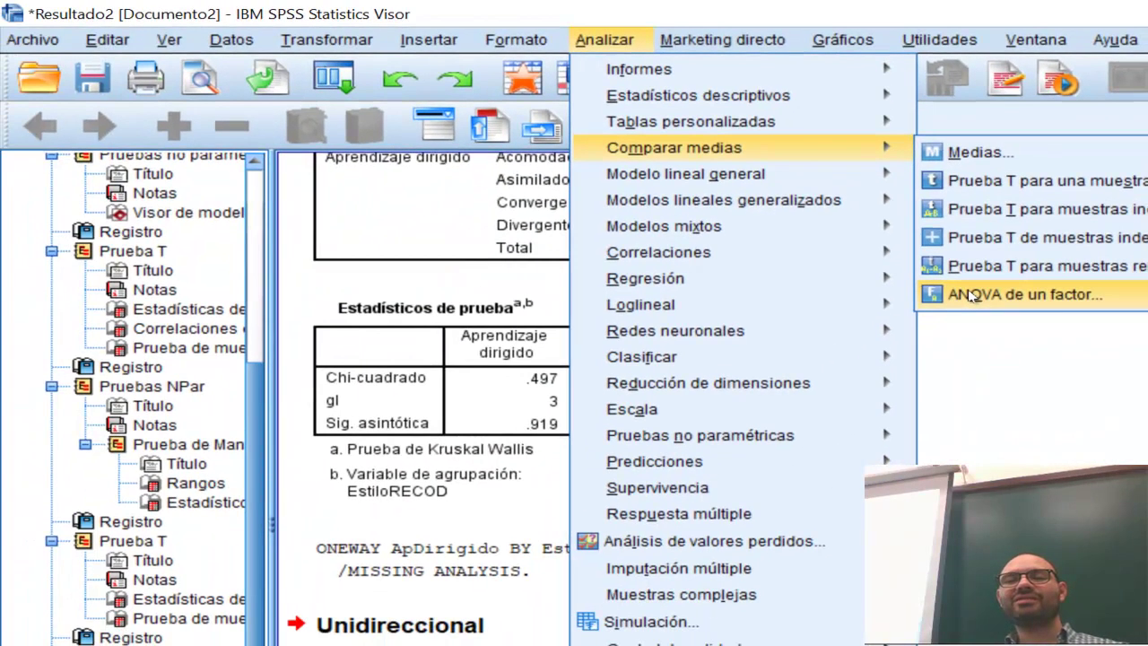
left_click(844, 592)
left_click_drag(765, 325, 760, 433)
left_click(732, 420)
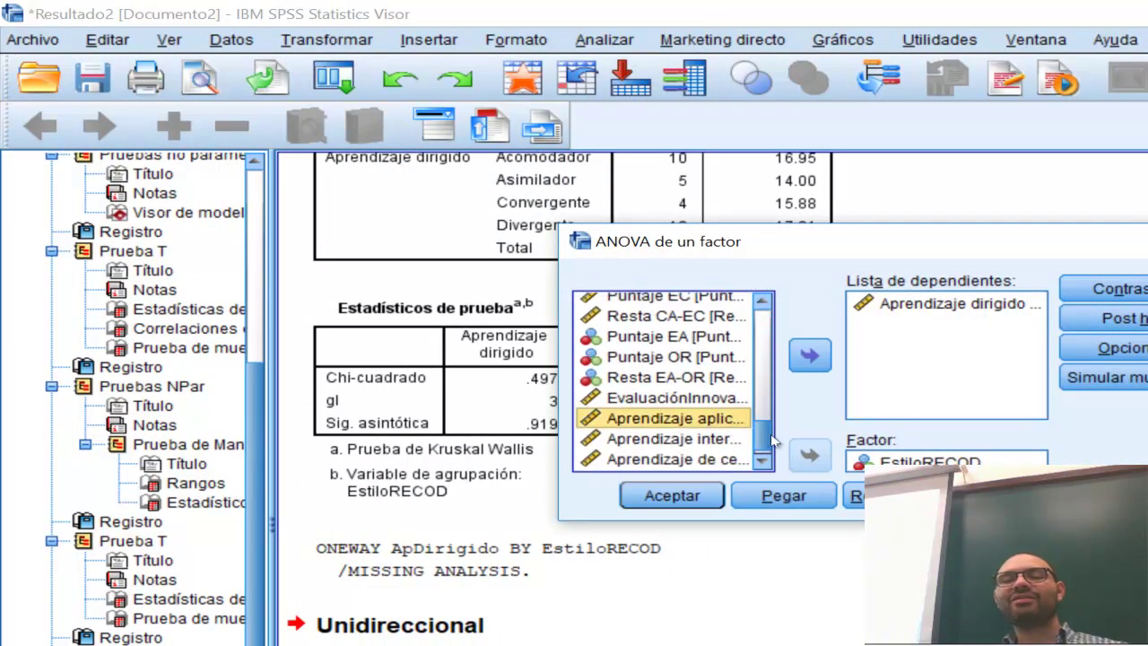
key("shift+Down")
key("shift+Down")
key("shift+Down")
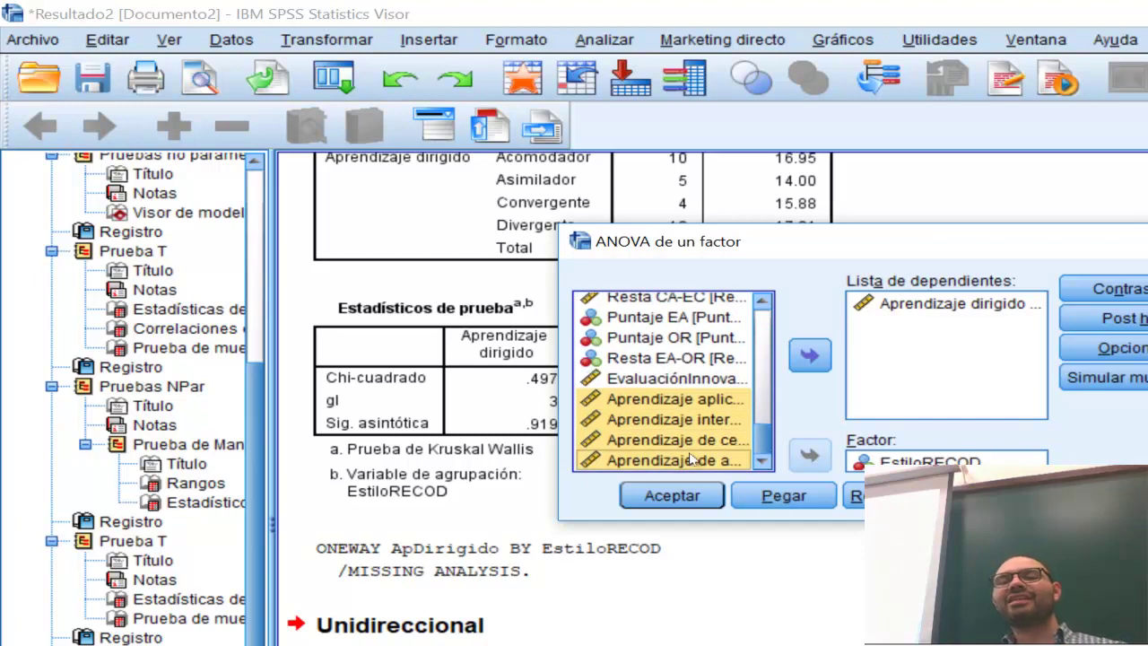
left_click(810, 355)
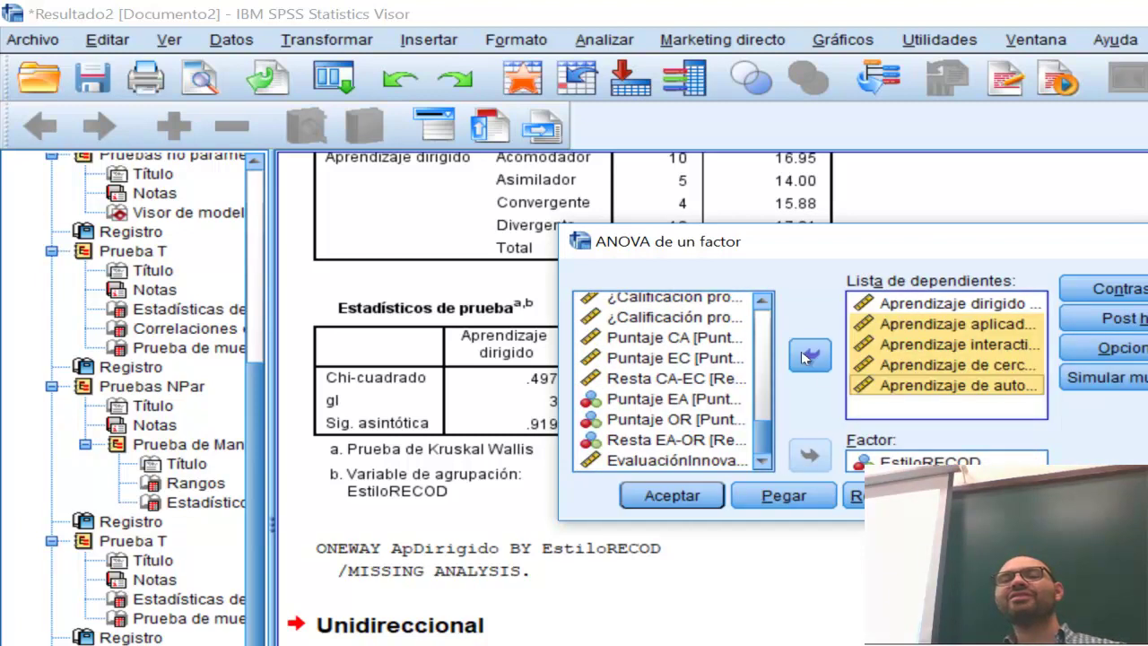
left_click(673, 495)
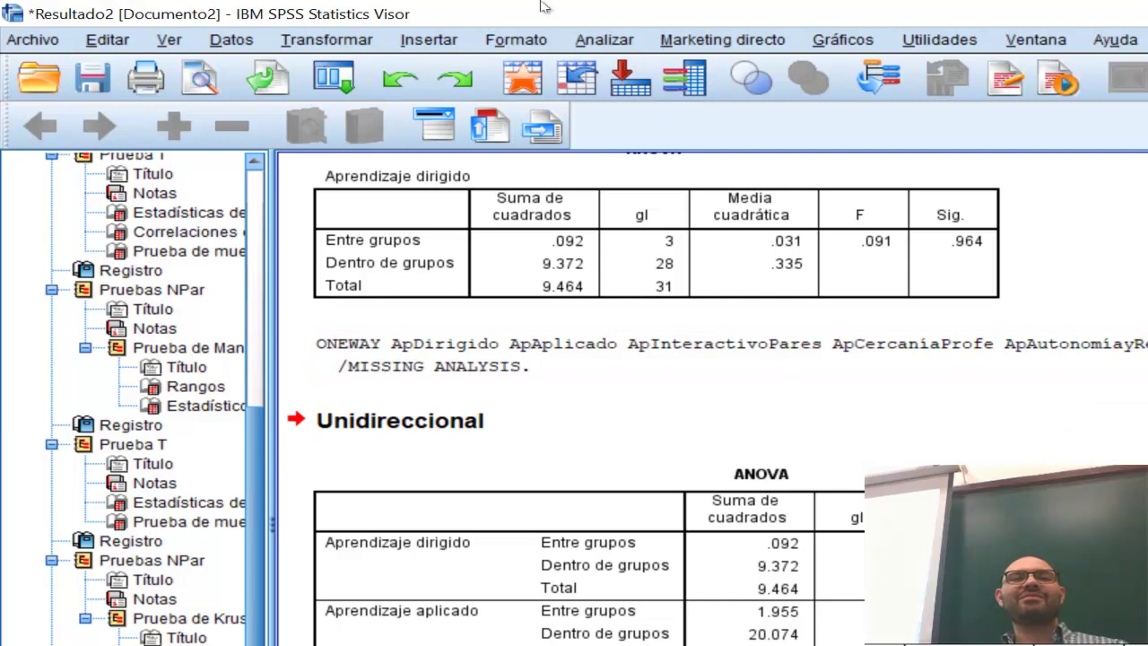
Start another one-way ANOVA and remove all five Aprendizaje variables from the dependents, keeping EstiloRECOD as the factor
left_click(606, 43)
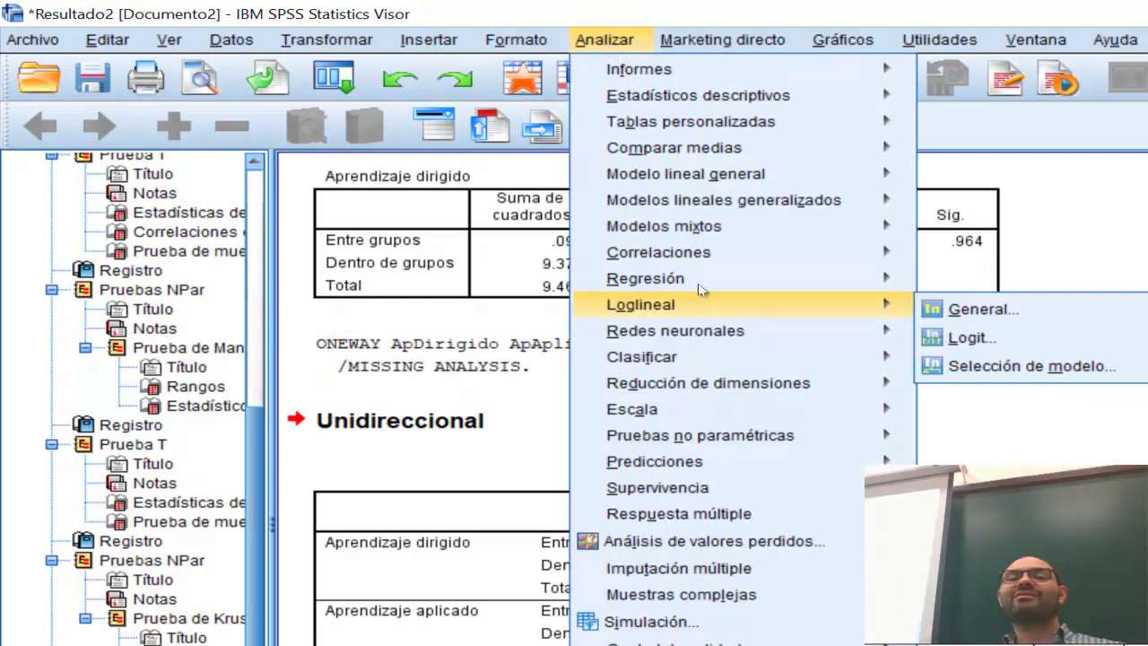
mouse_move(735, 100)
mouse_move(733, 147)
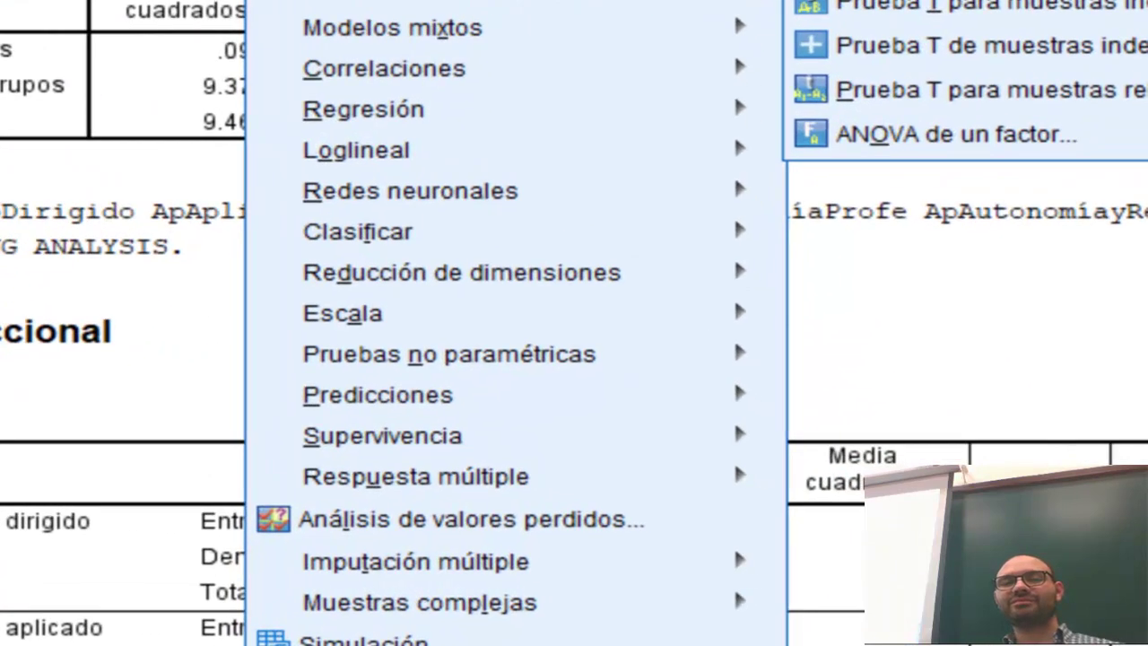
left_click(861, 134)
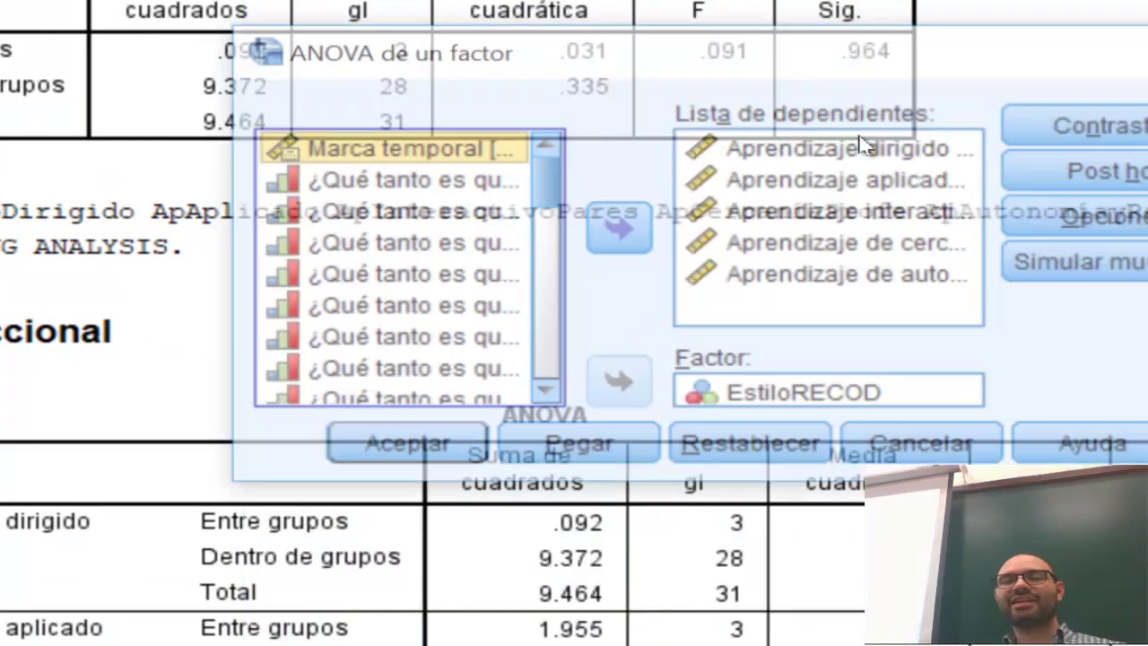
left_click(791, 165)
key("shift+Down")
key("shift+Down")
key("shift+Down")
key("shift+Down")
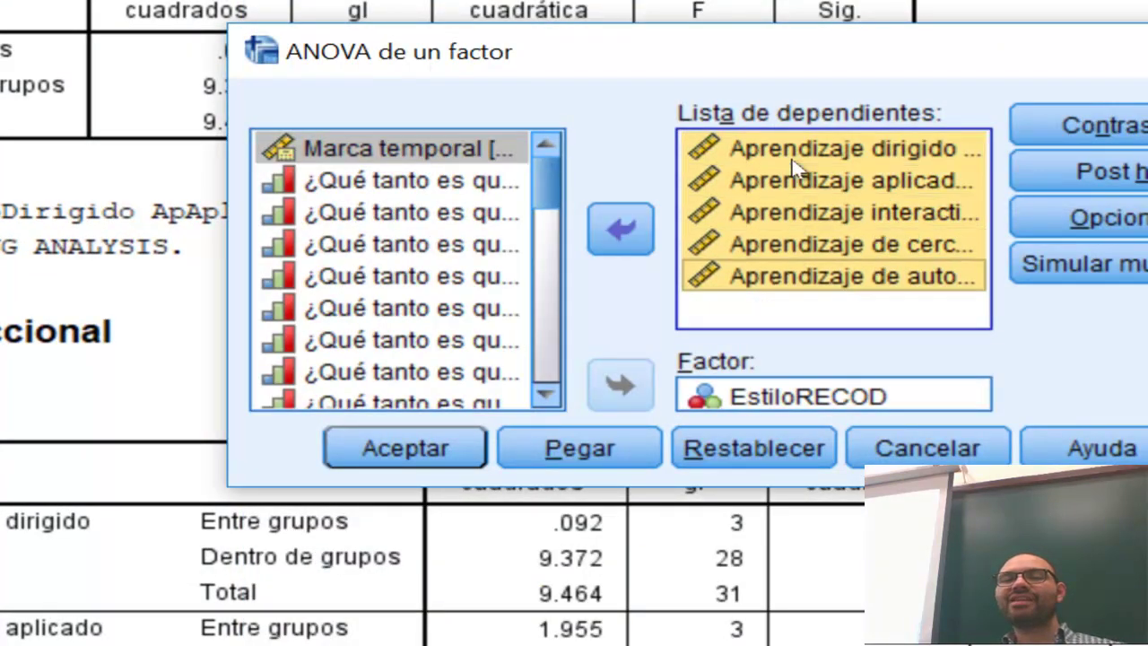
left_click(624, 228)
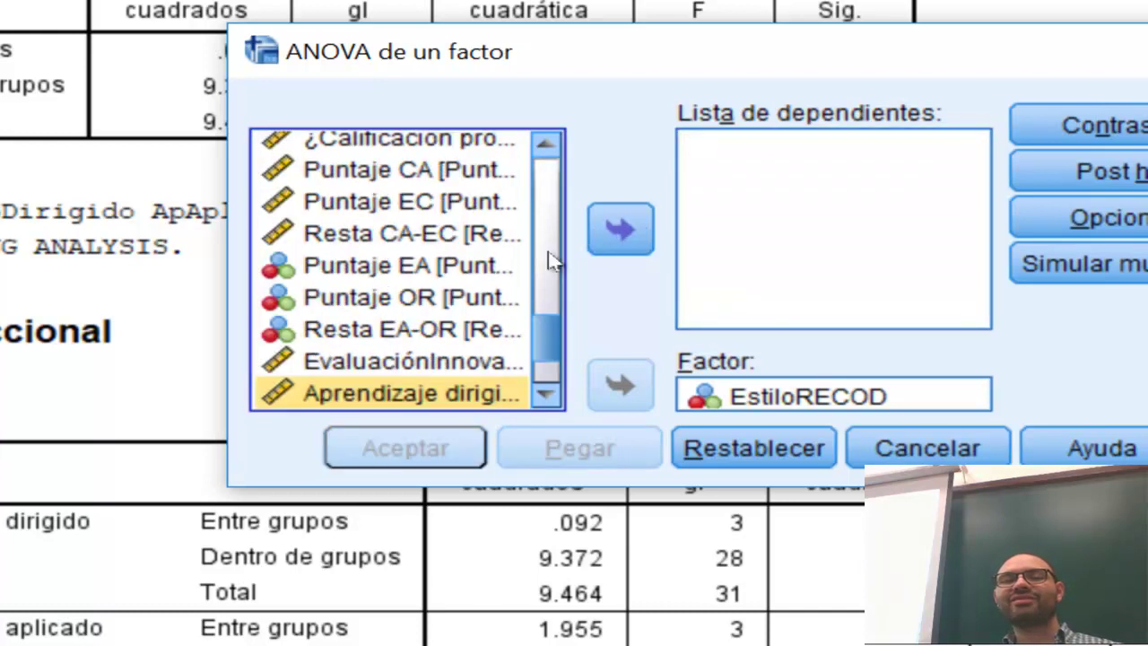
Add the two ¿Calificación promedio variables, for prepa and university, as dependents and run the one-way ANOVA
left_click_drag(544, 338, 547, 308)
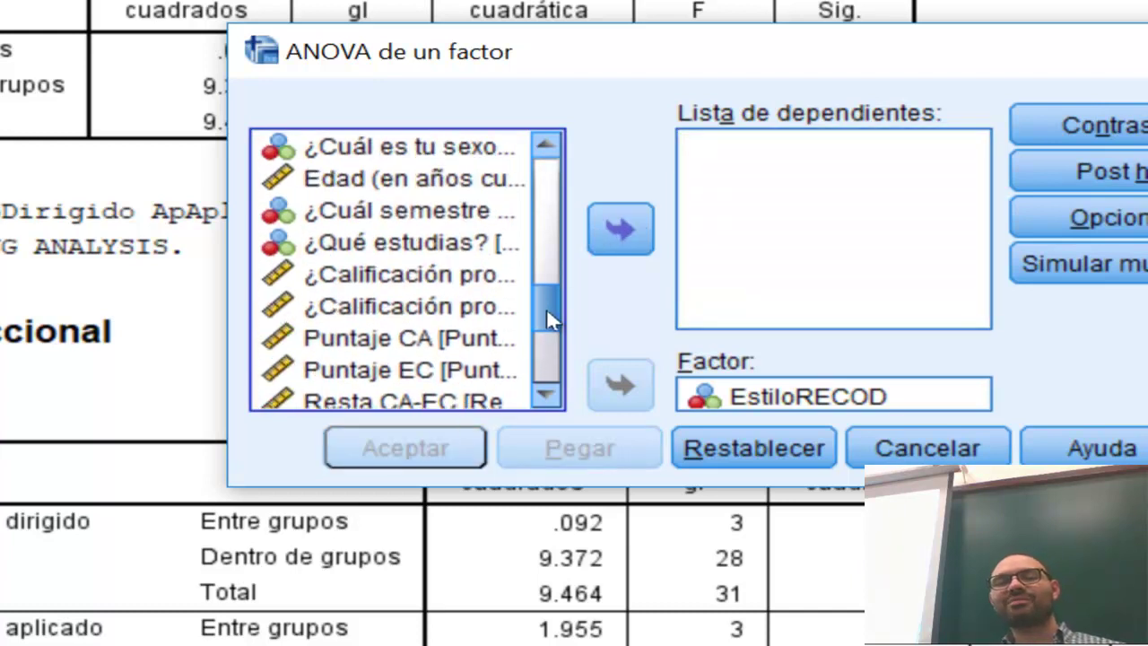
left_click(473, 285)
key("shift+Down")
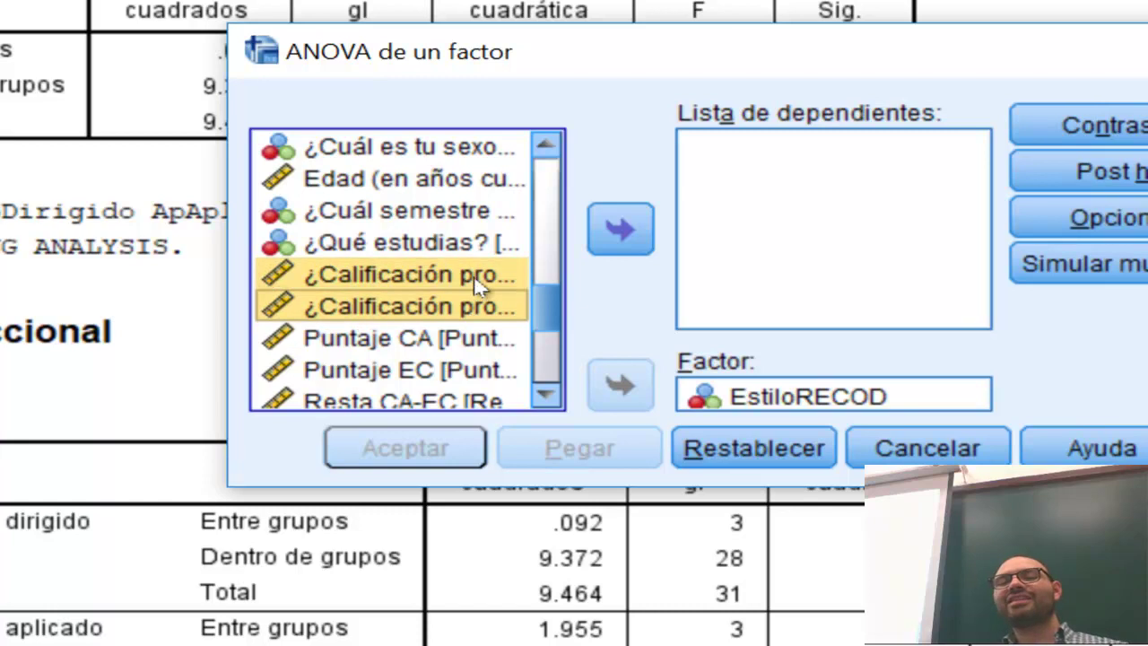
left_click(625, 242)
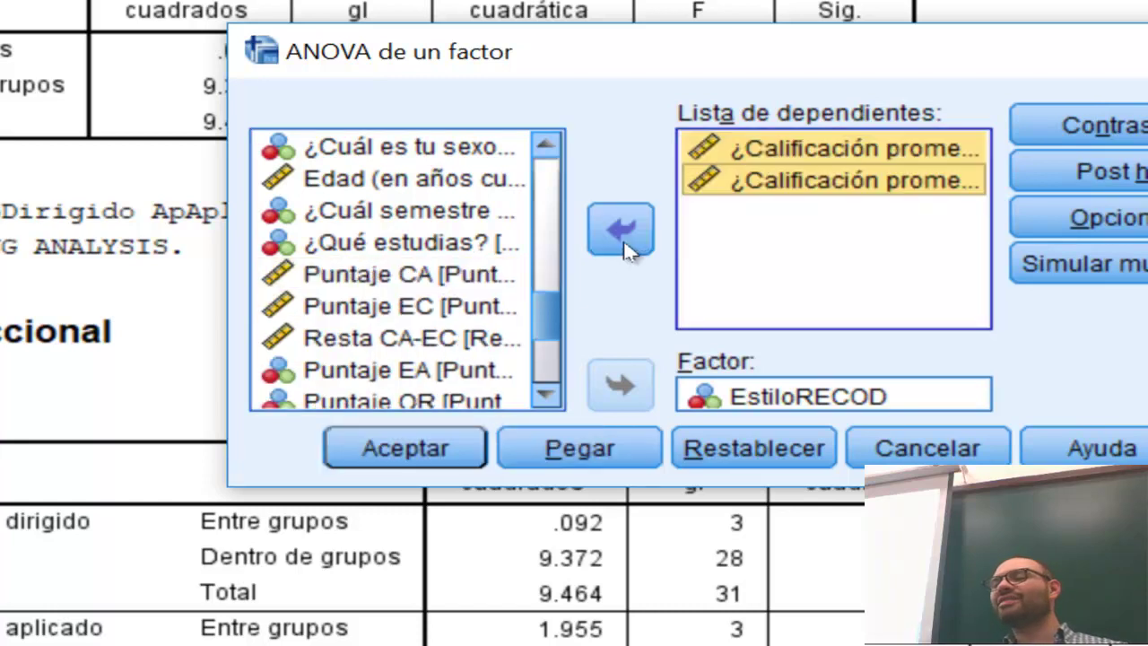
left_click(415, 465)
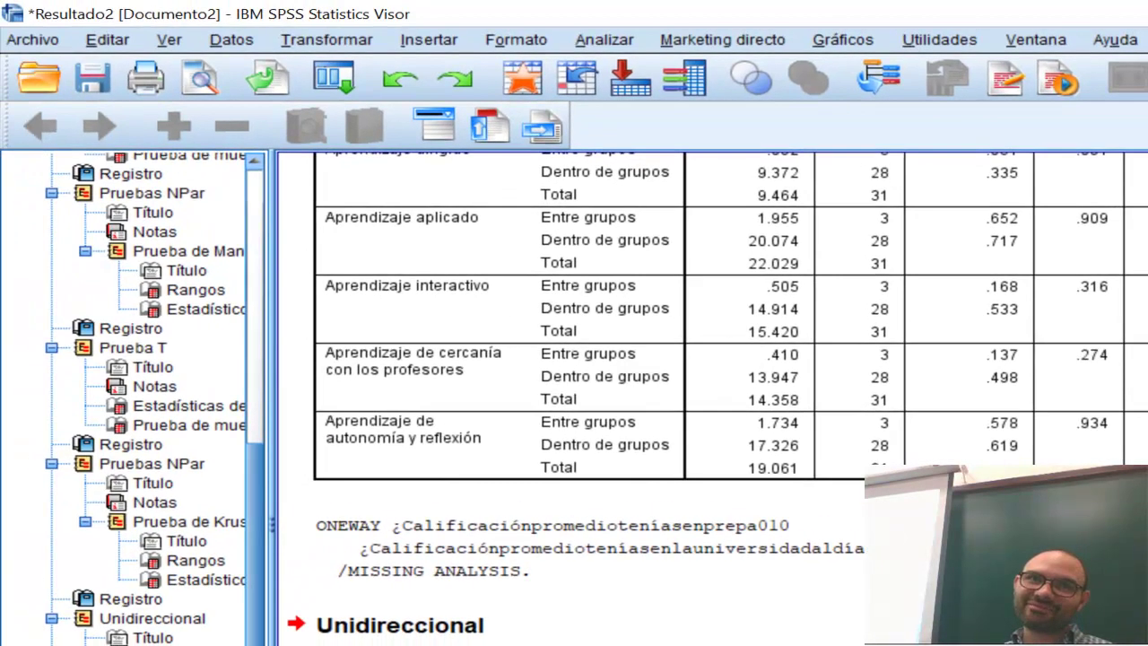
Start the one-way ANOVA again and remove the university grade average, keeping only the prepa average as dependent
left_click(616, 38)
mouse_move(628, 147)
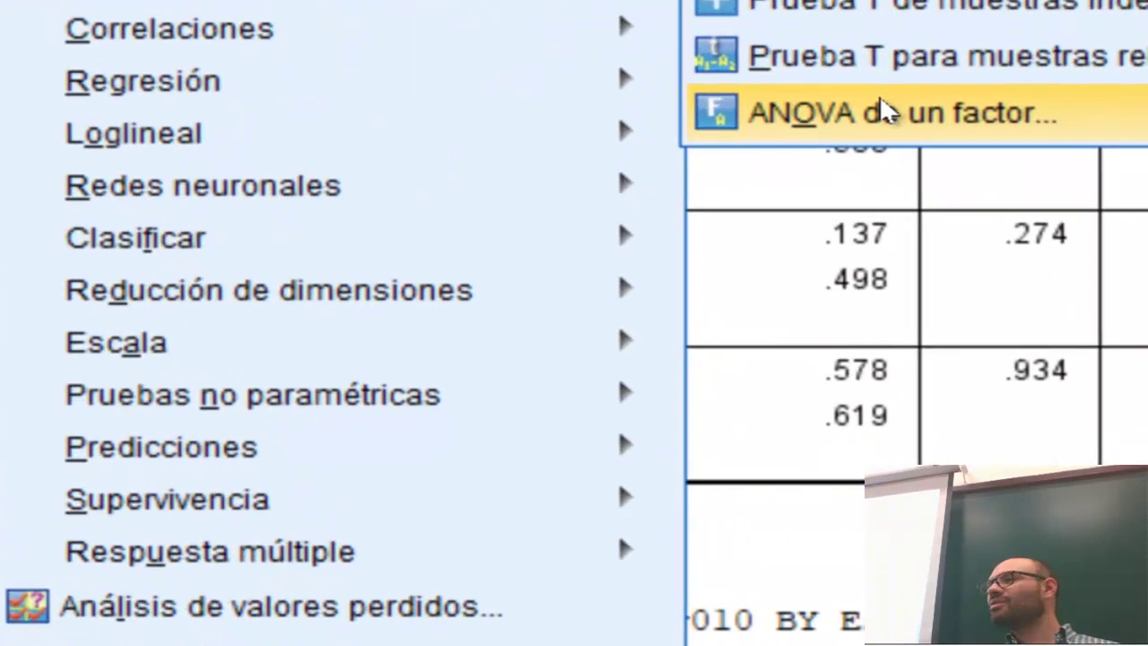
left_click(996, 291)
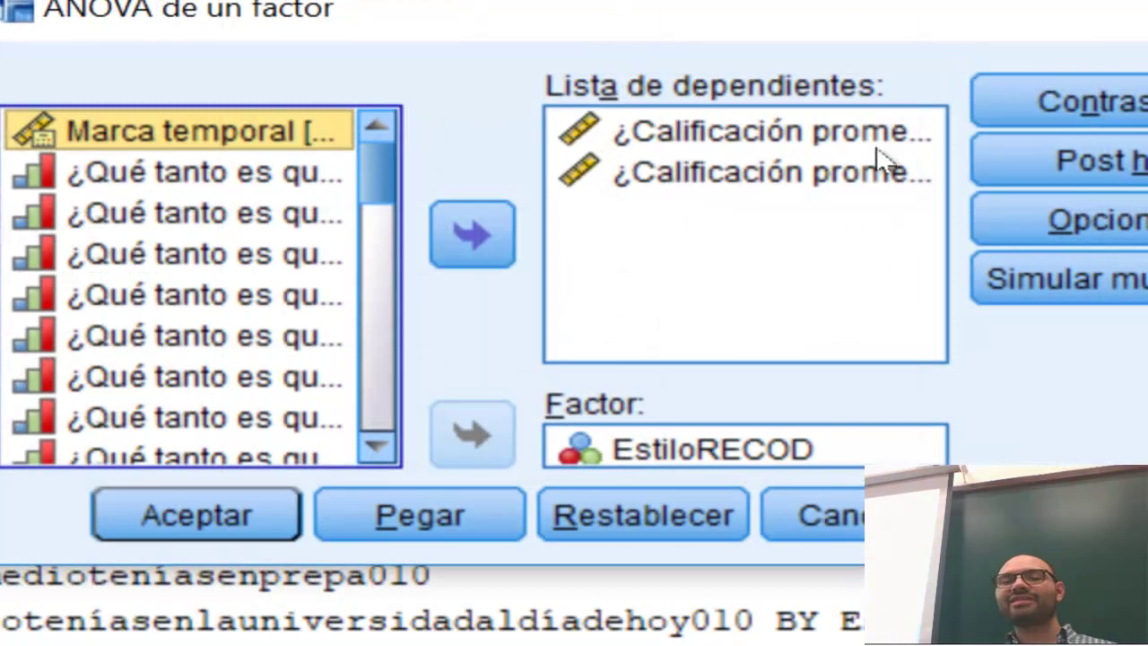
left_click(801, 184)
left_click(500, 247)
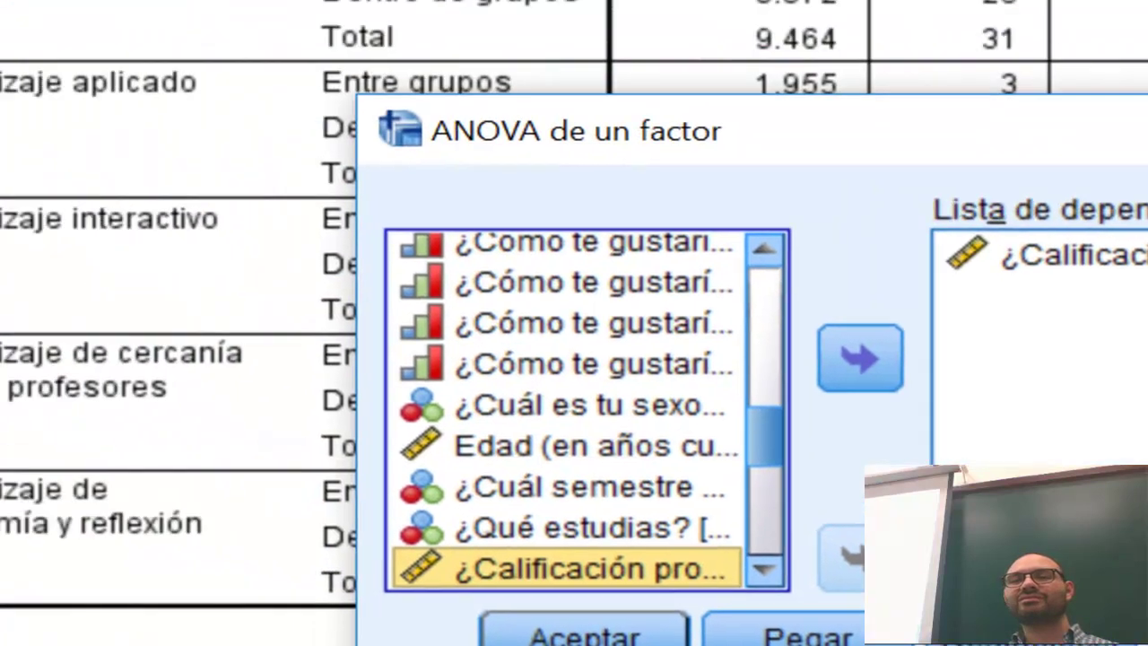
Enable the Scheffe post hoc test, run the one-way ANOVA, and review the multiple comparisons table
key("alt+h")
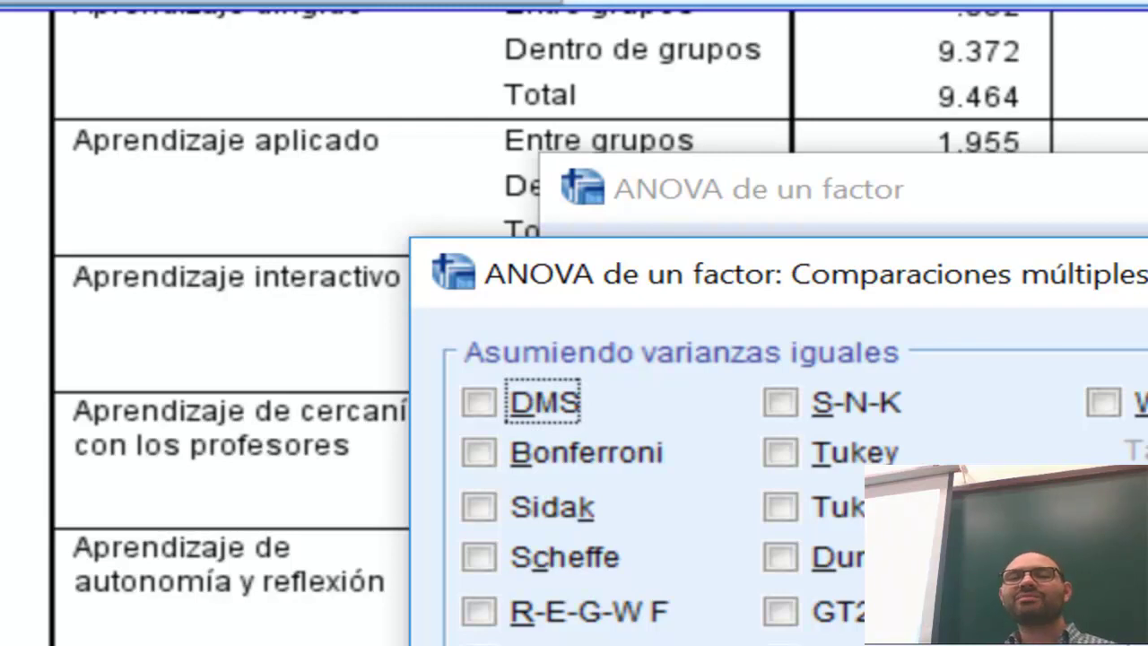
left_click(529, 542)
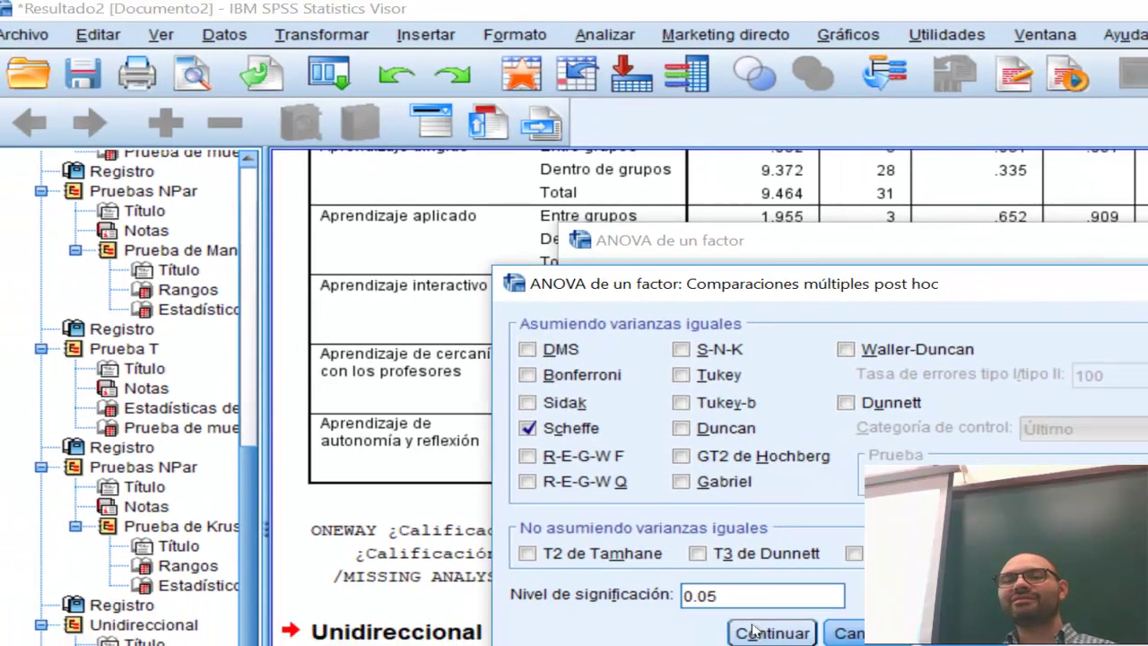
left_click(761, 625)
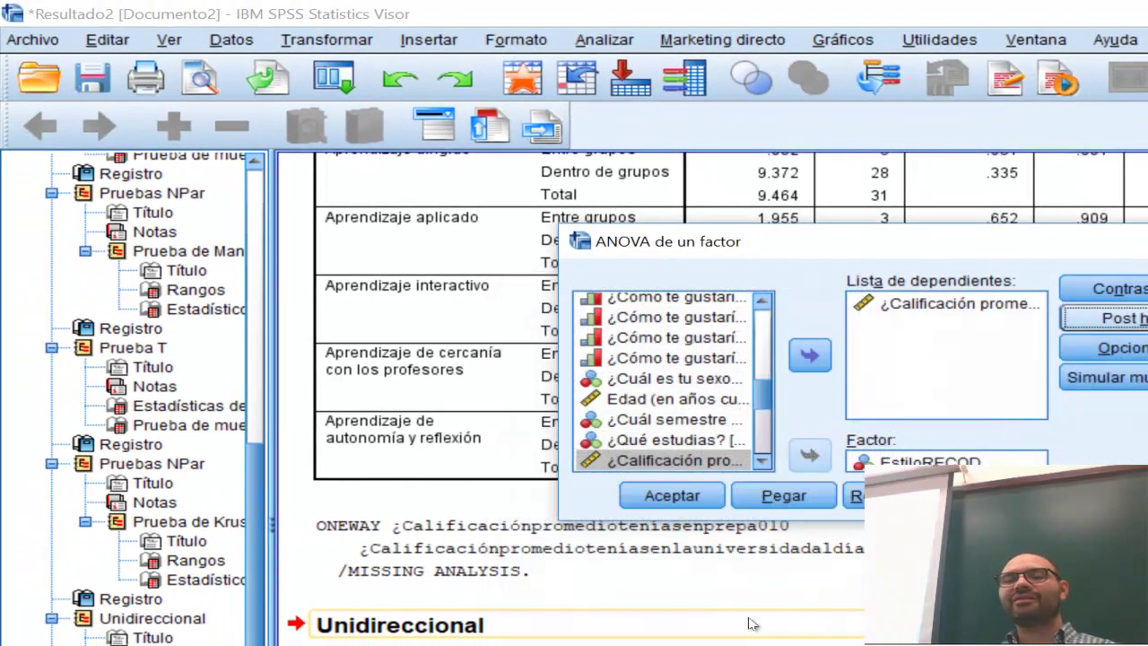
left_click(671, 496)
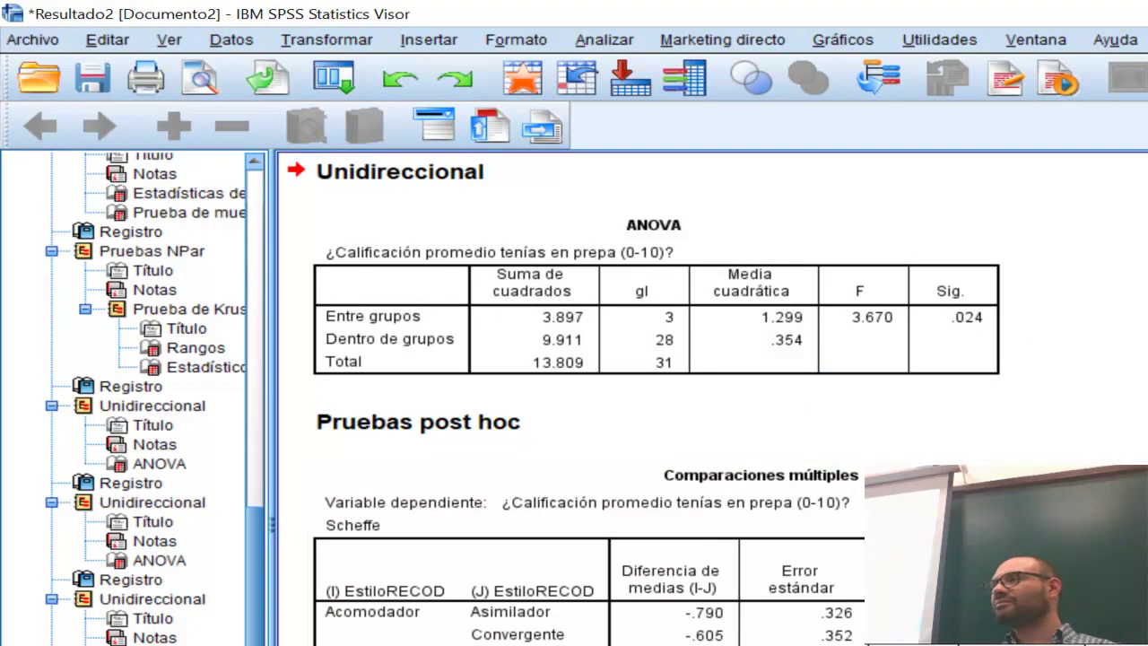
scroll(708, 395, "down", 5)
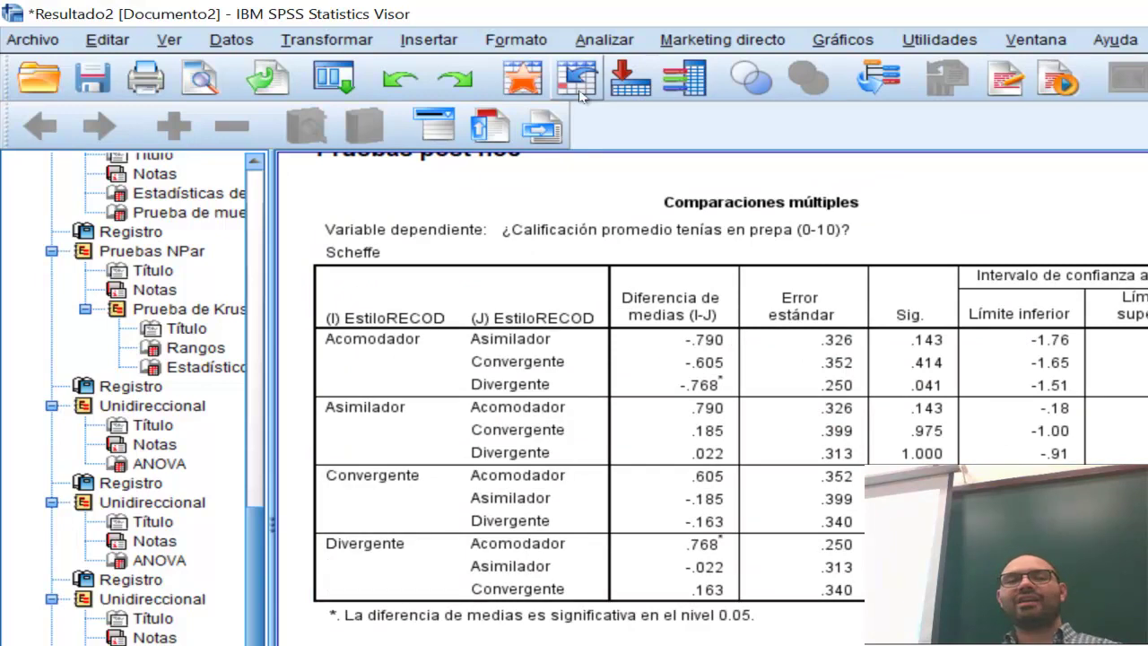
left_click(1128, 243)
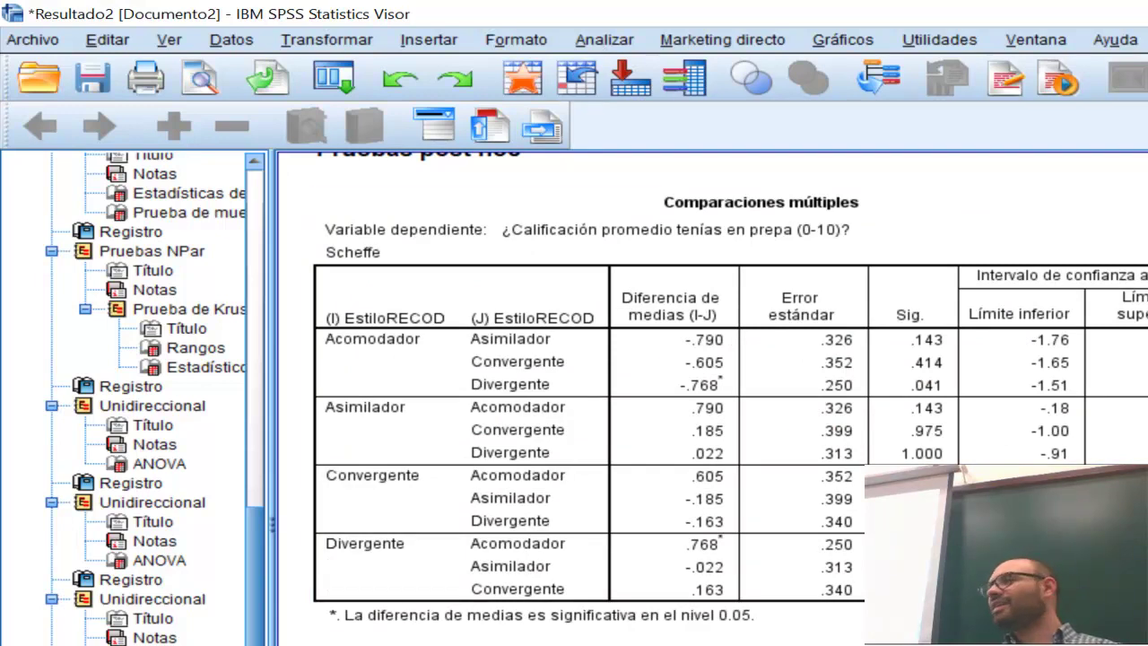